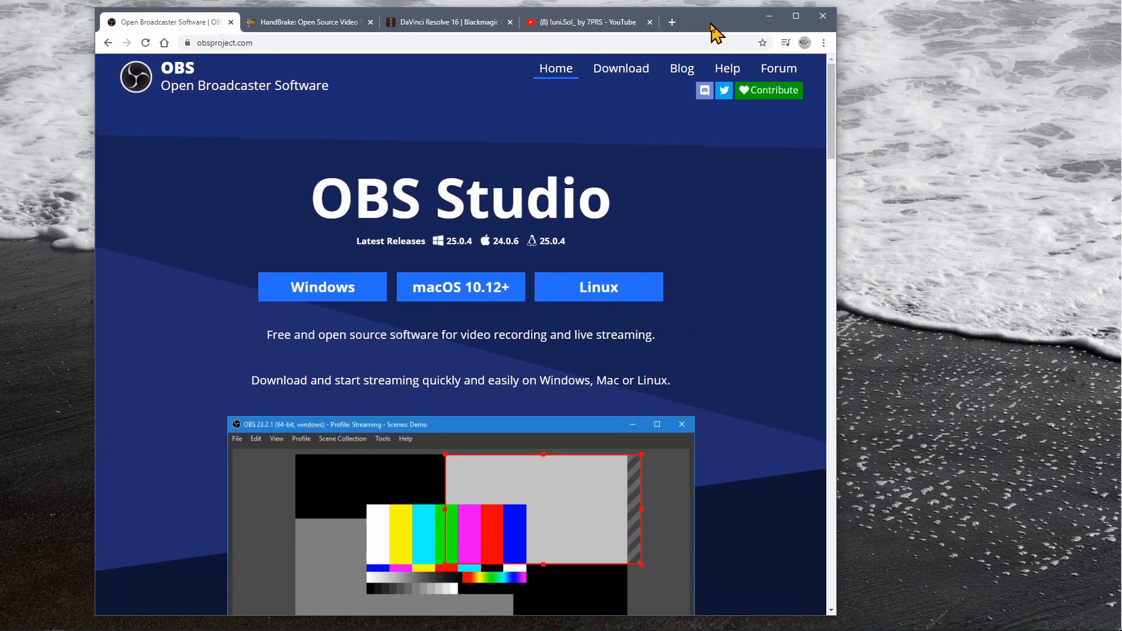
Look at the OBS Studio, HandBrake and DaVinci Resolve 16 websites, dismissing the cookie notice on the HandBrake site
{"action": "left_click_drag", "start_coordinate": [711, 24], "coordinate": [701, 22]}
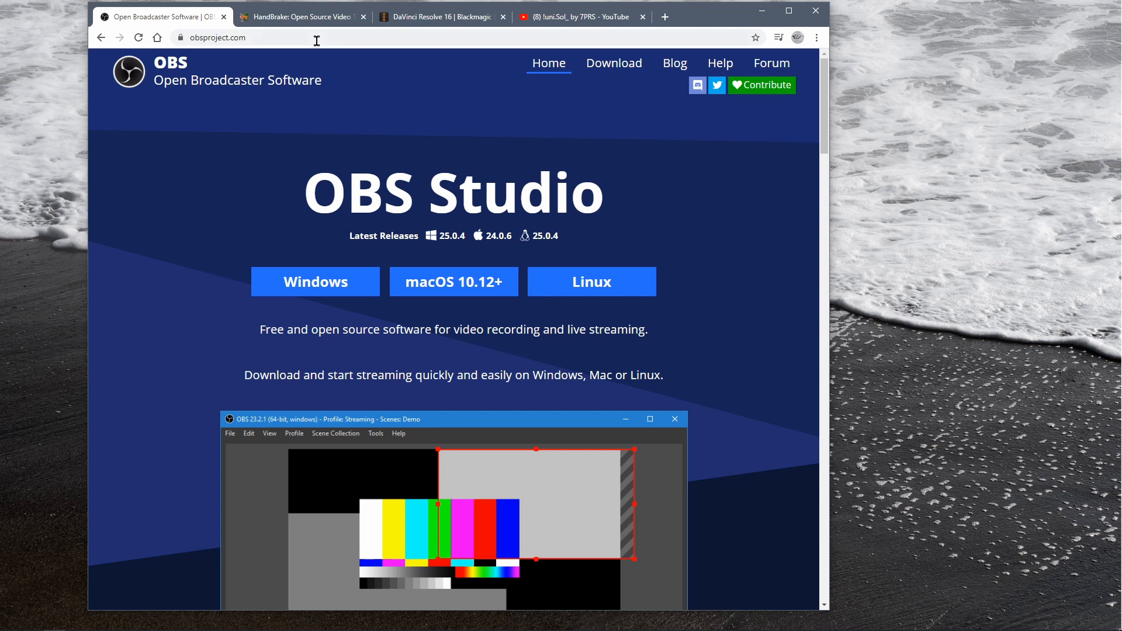
{"action": "left_click", "coordinate": [295, 20]}
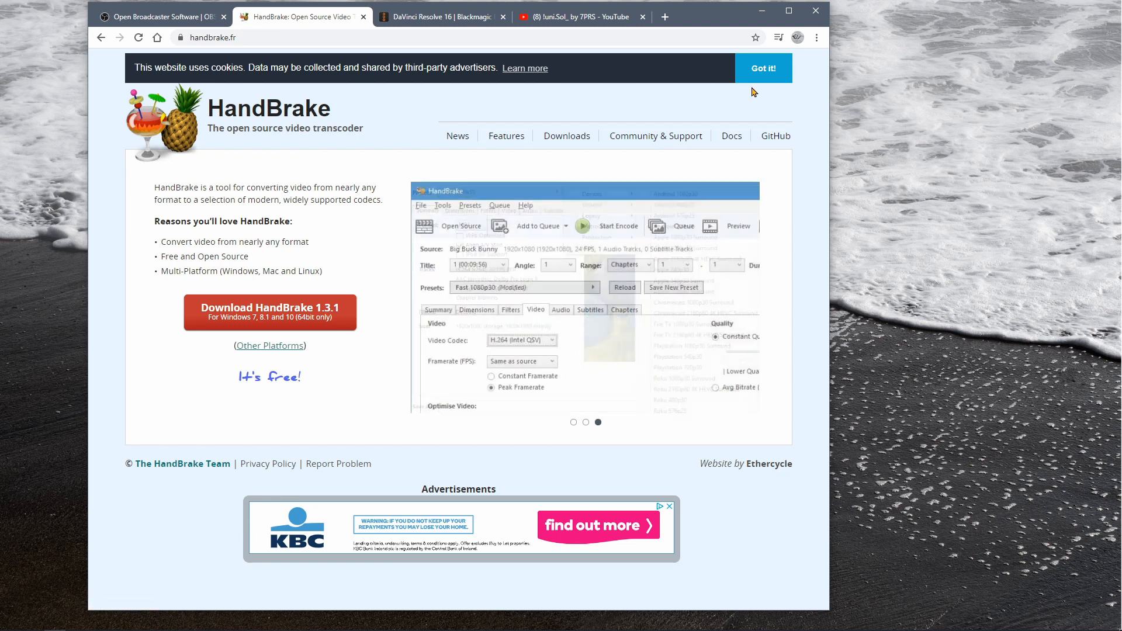
{"action": "left_click", "coordinate": [762, 73]}
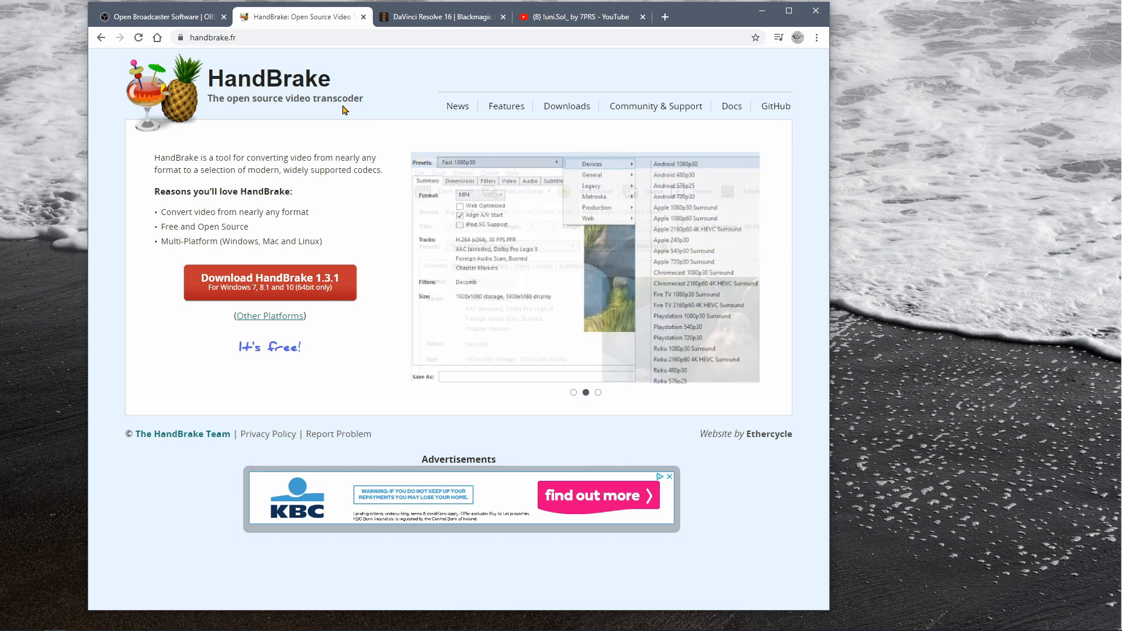
{"action": "left_click", "coordinate": [444, 22]}
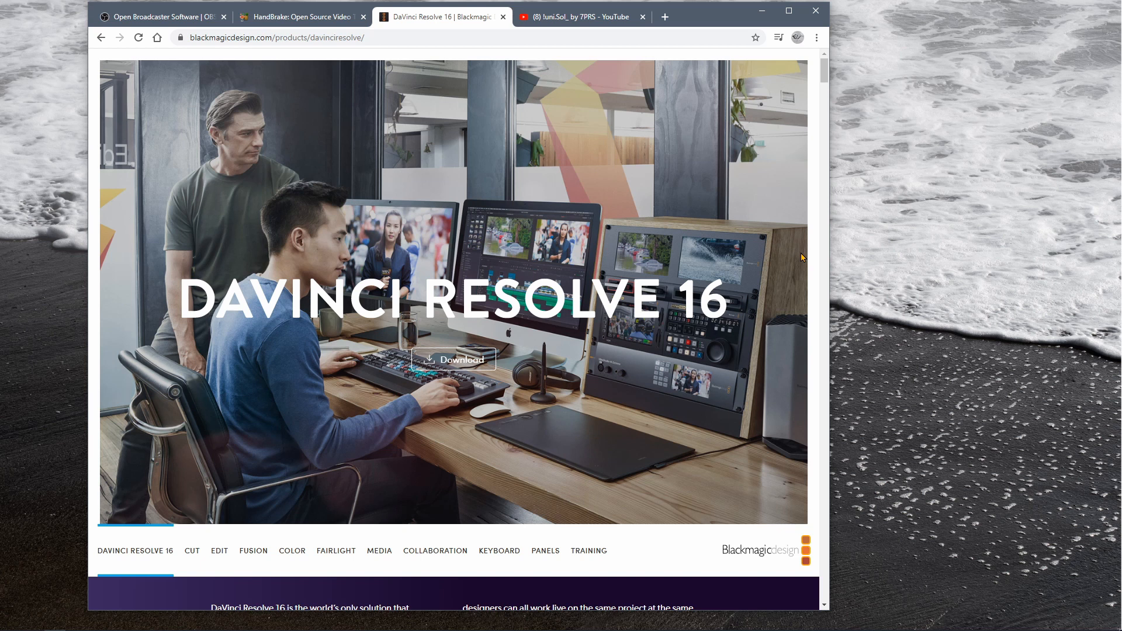
Revisit the OBS and HandBrake download pages and open the download for DaVinci Resolve 16
{"action": "key", "text": "ctrl+1"}
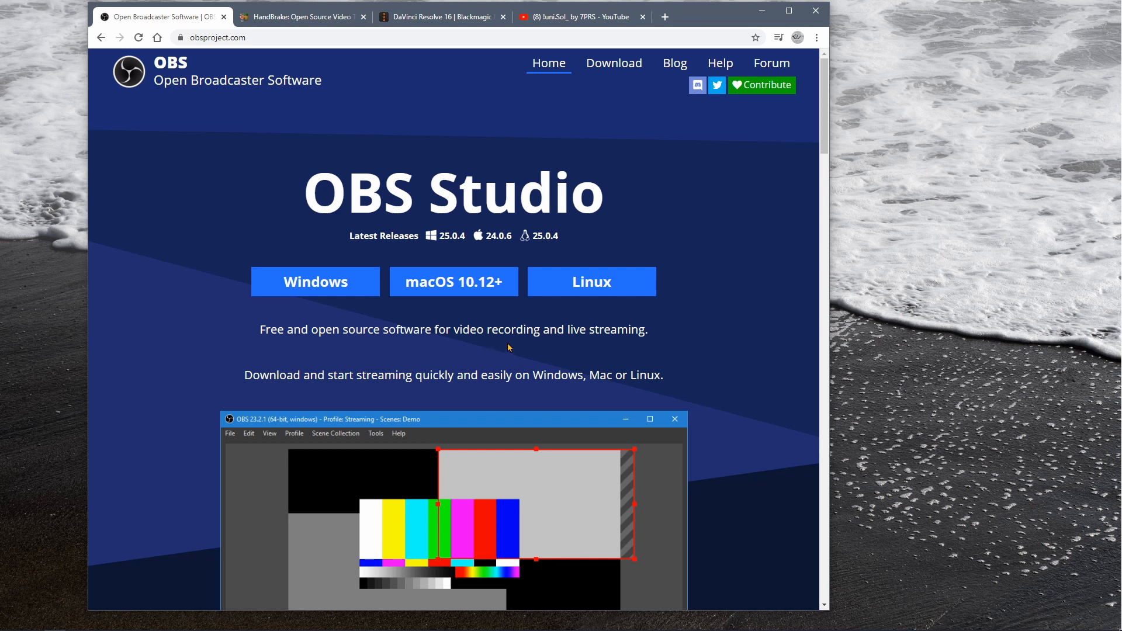
{"action": "key", "text": "ctrl+Tab"}
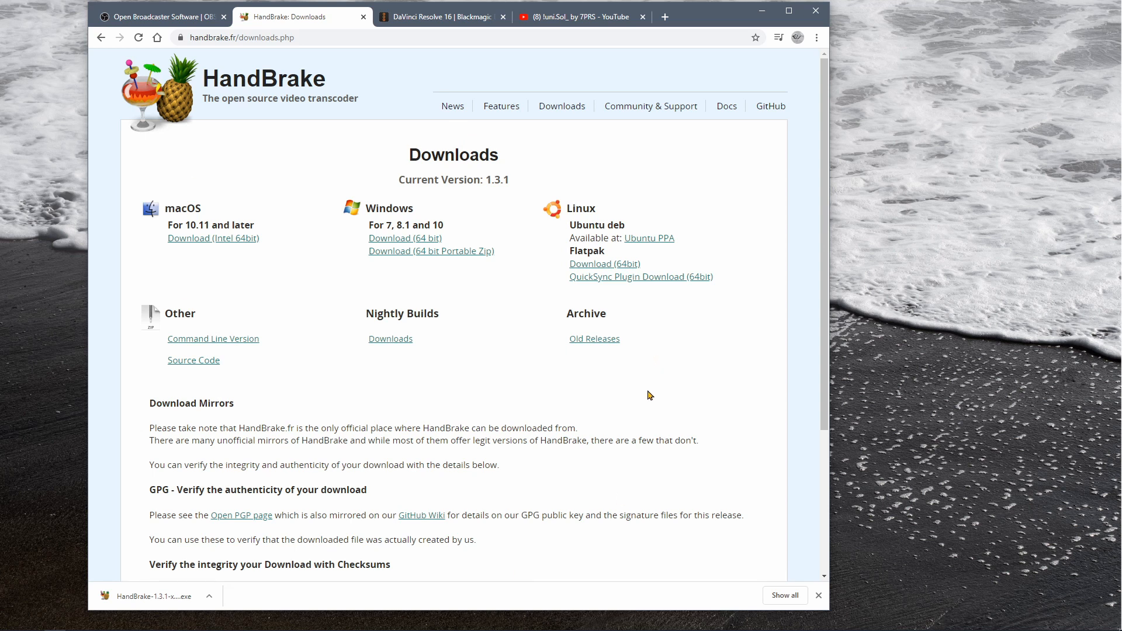
{"action": "left_click", "coordinate": [427, 20]}
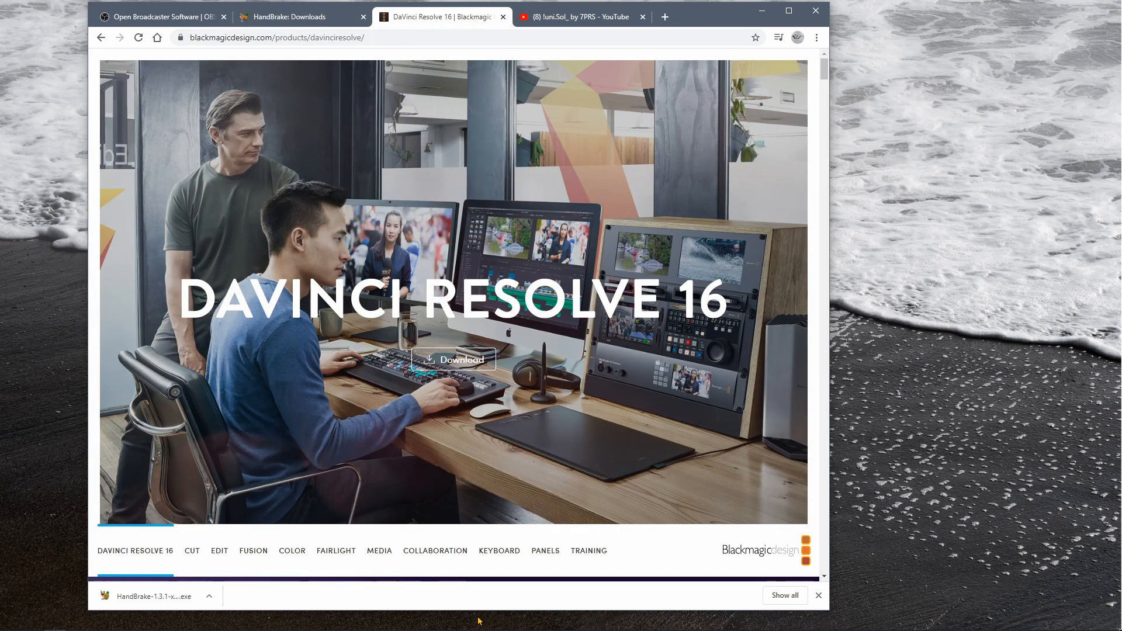
{"action": "left_click", "coordinate": [453, 358]}
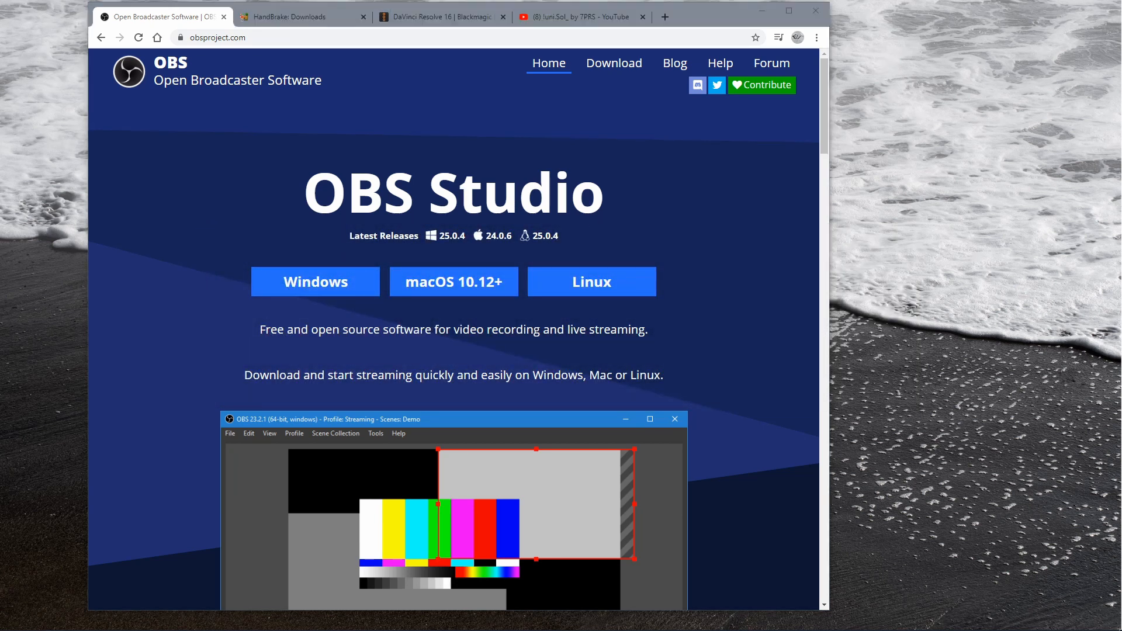
Switch to OBS Studio, moving its window onto this monitor so that it partly overlaps the browser
{"action": "left_click_drag", "start_coordinate": [1121, 79], "coordinate": [615, 105]}
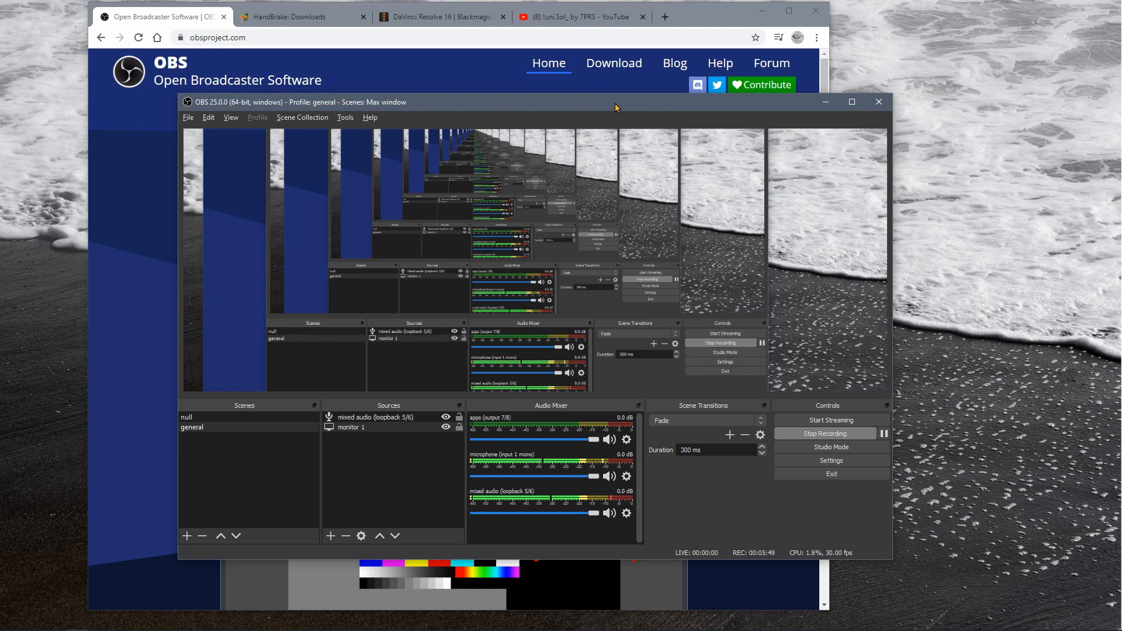
{"action": "left_click_drag", "start_coordinate": [615, 107], "coordinate": [769, 123]}
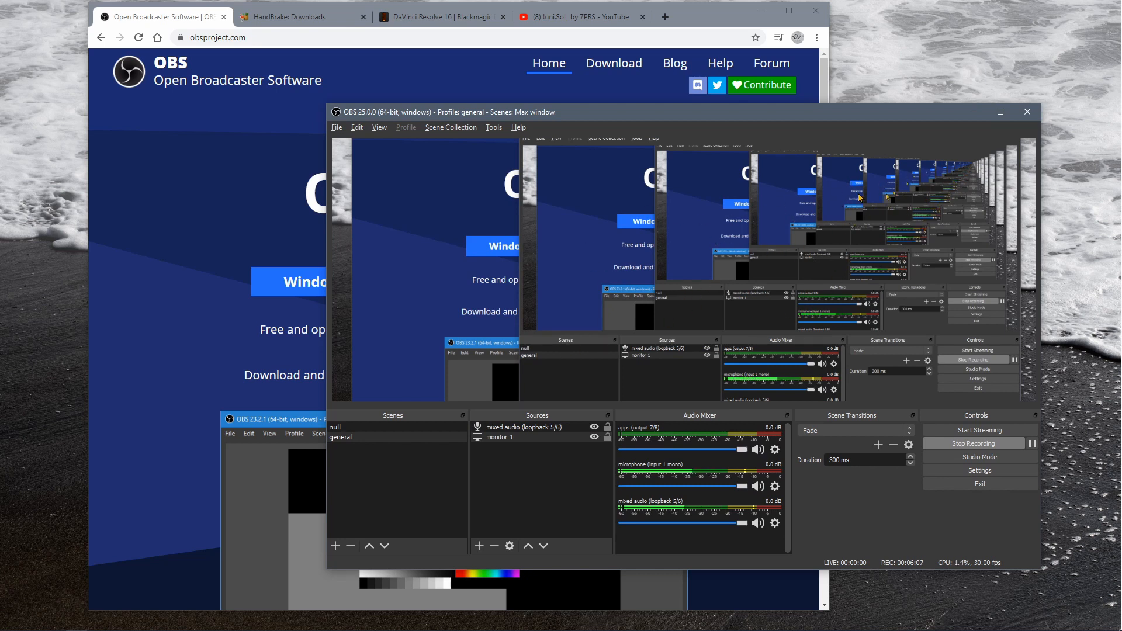
{"action": "left_click_drag", "start_coordinate": [757, 118], "coordinate": [798, 80]}
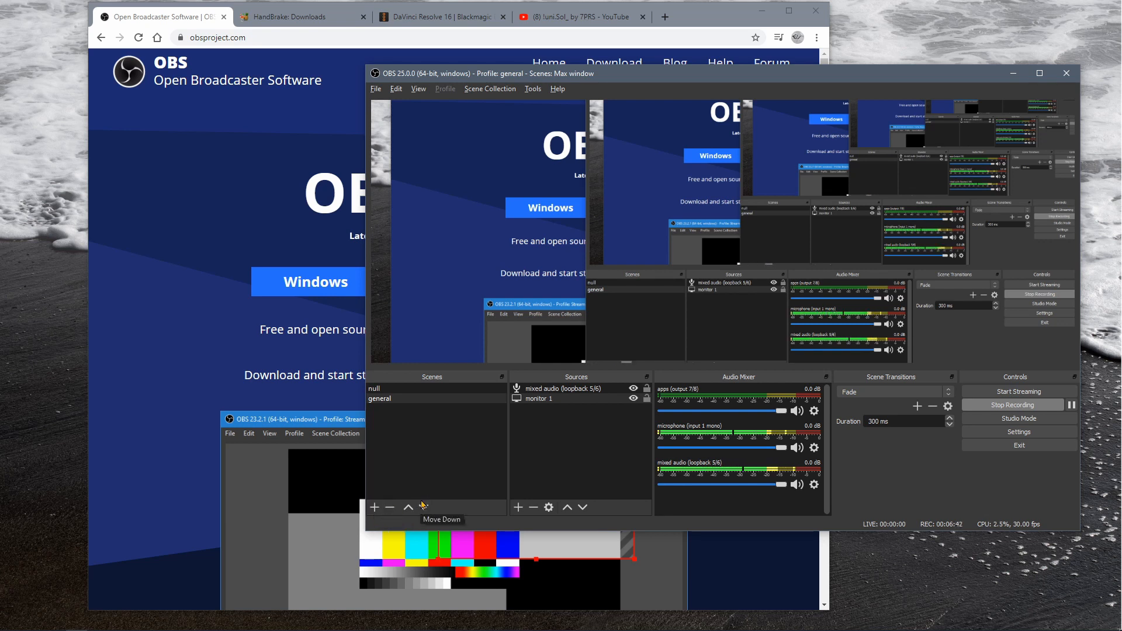
Look over the general scene, its mixed audio and monitor 1 sources, and the source types available to add
{"action": "left_click", "coordinate": [378, 400]}
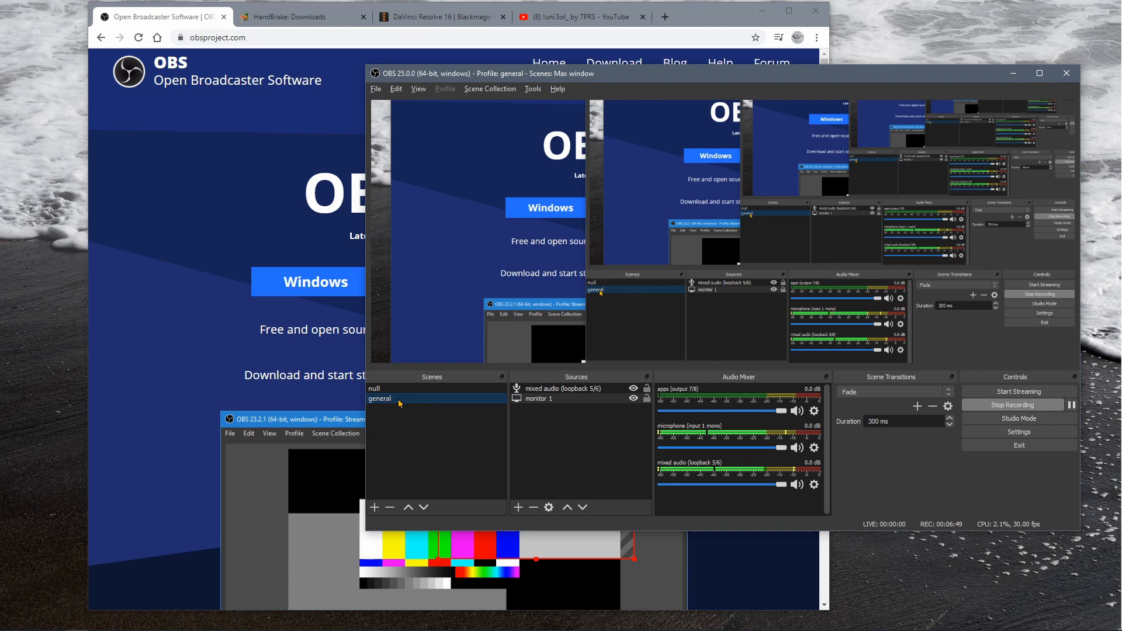
{"action": "left_click", "coordinate": [541, 390]}
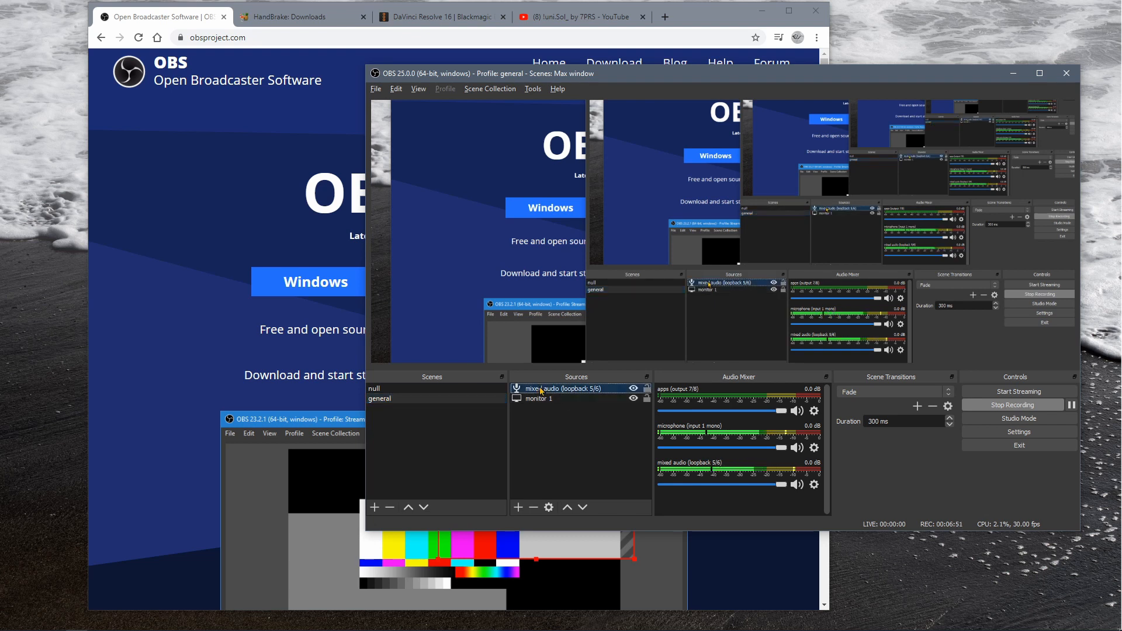
{"action": "left_click", "coordinate": [534, 400]}
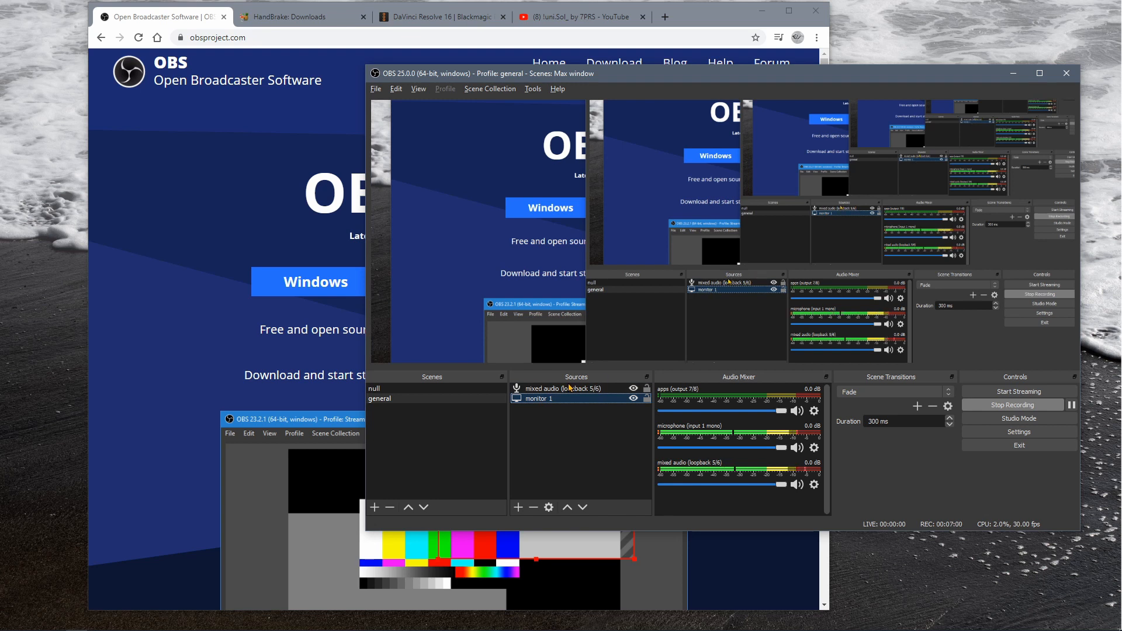
{"action": "left_click", "coordinate": [559, 433]}
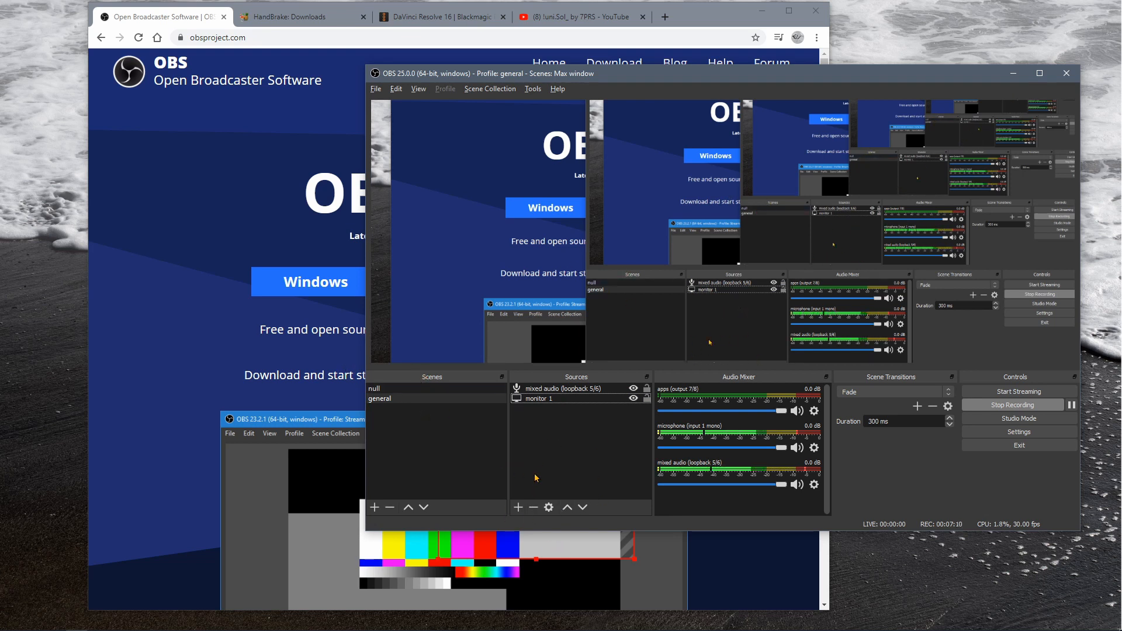
{"action": "left_click", "coordinate": [517, 507]}
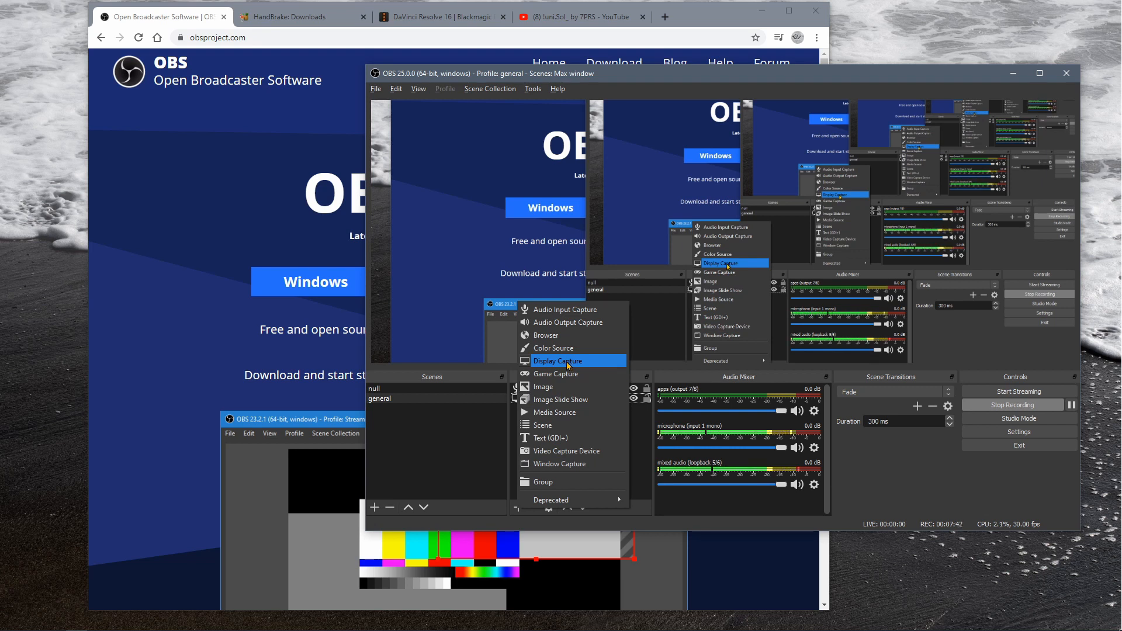
{"action": "key", "text": "Escape"}
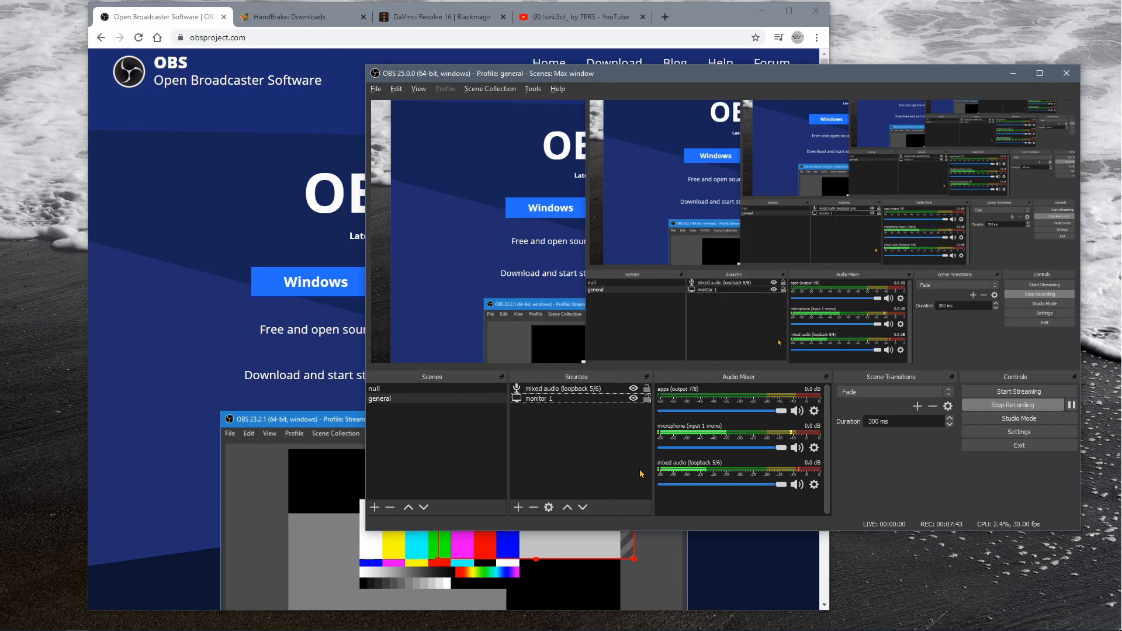
Review the monitor 1 source's properties, including its selectable displays, and leave without saving changes
{"action": "left_click", "coordinate": [534, 401]}
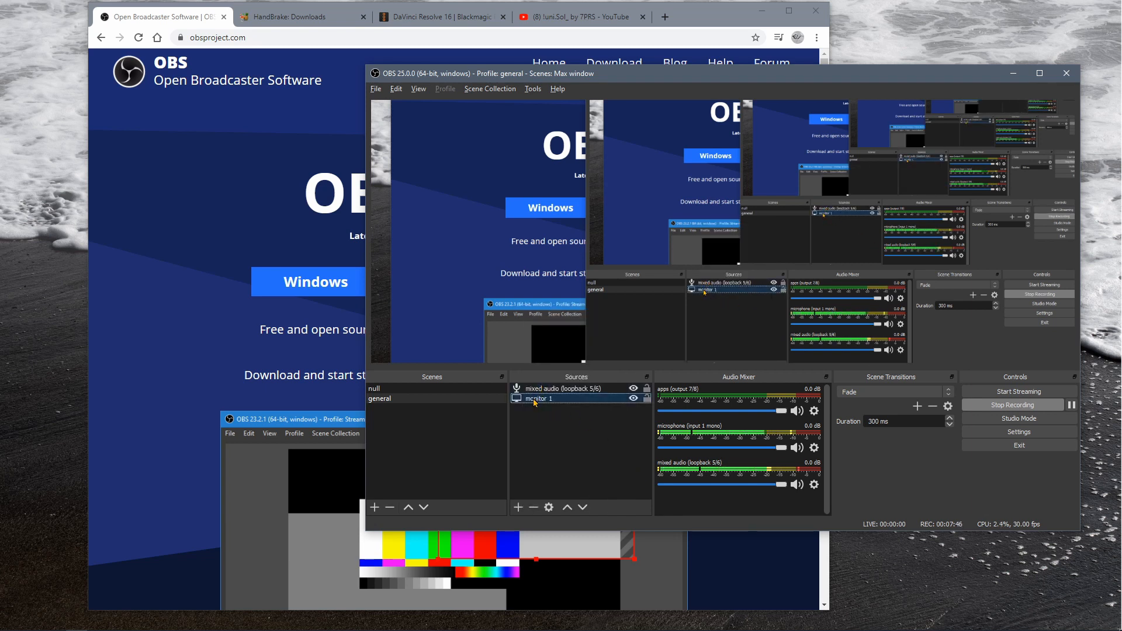
{"action": "right_click", "coordinate": [535, 401]}
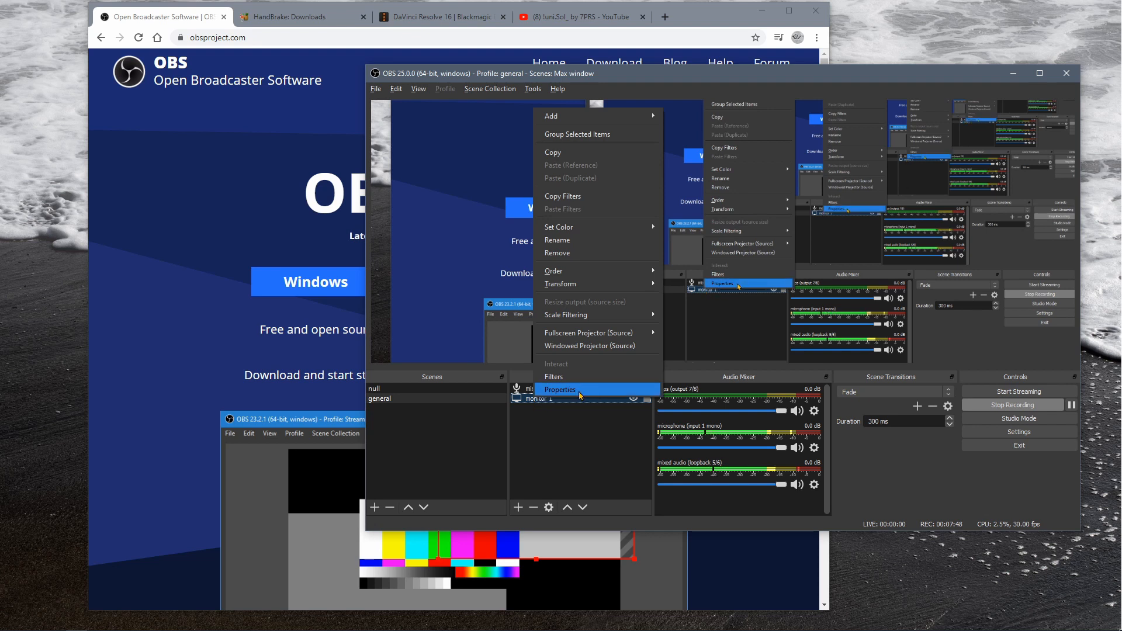
{"action": "left_click", "coordinate": [548, 391]}
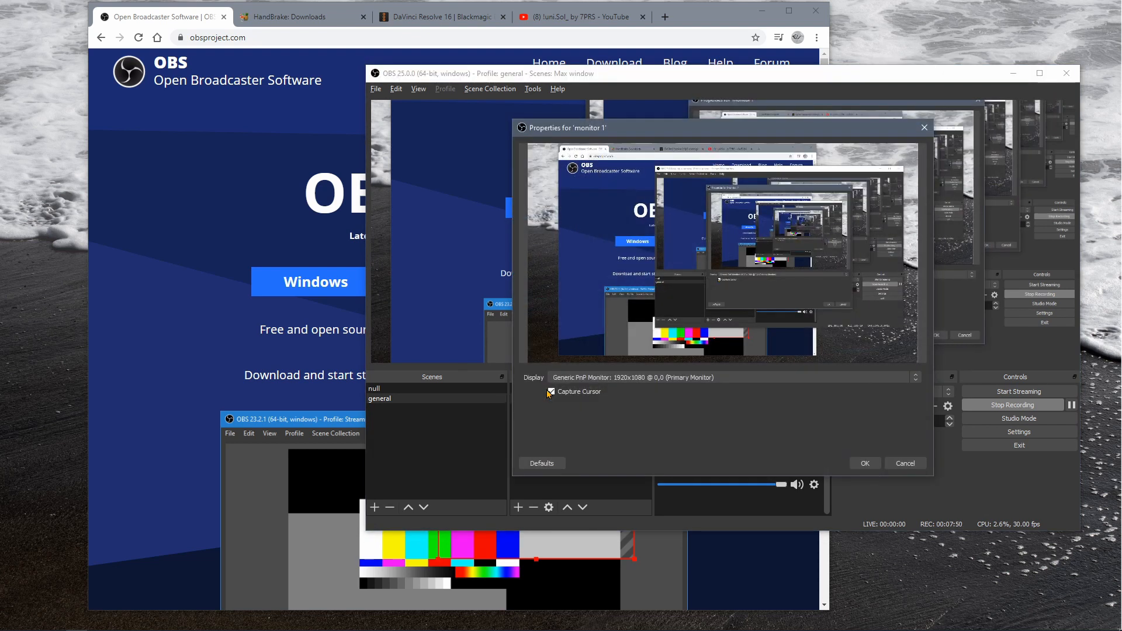
{"action": "left_click", "coordinate": [586, 378]}
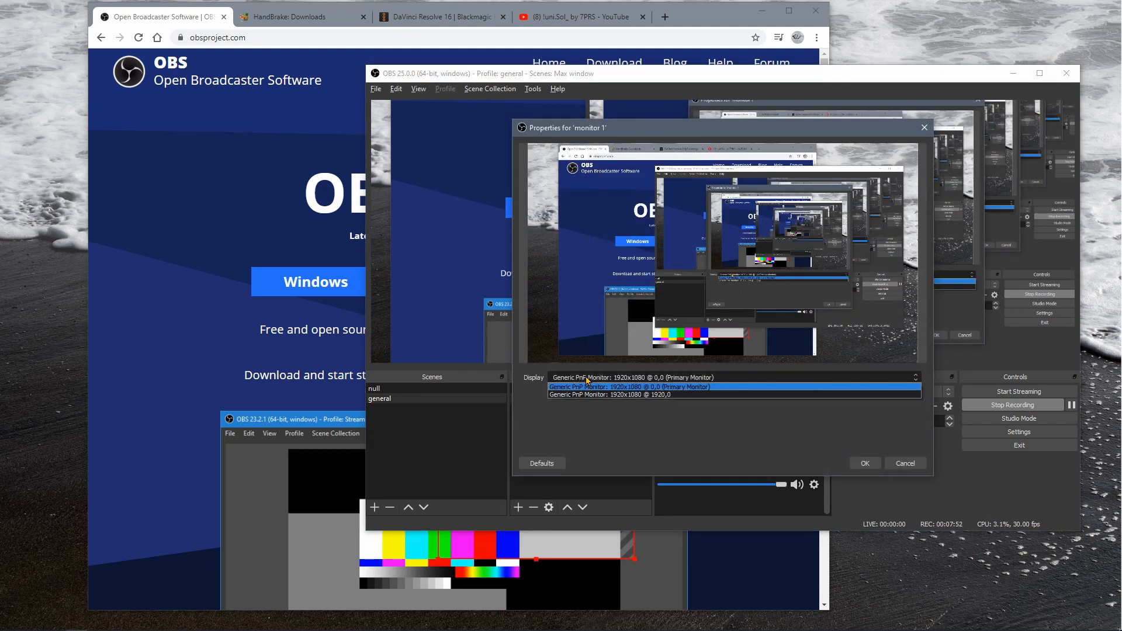
{"action": "left_click", "coordinate": [565, 403]}
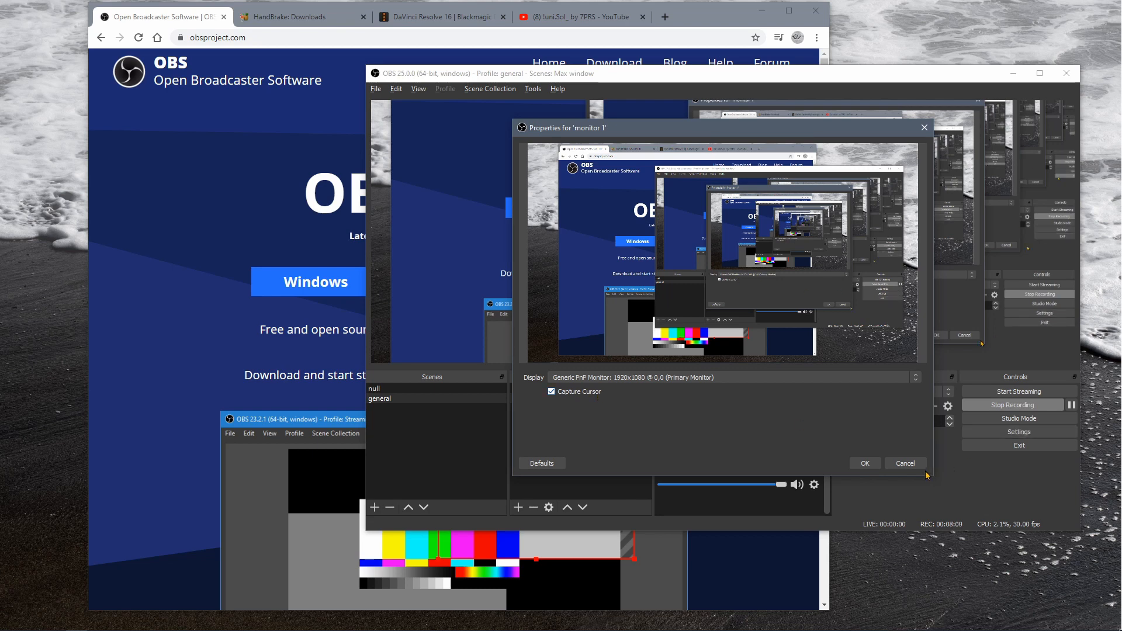
{"action": "left_click", "coordinate": [904, 464]}
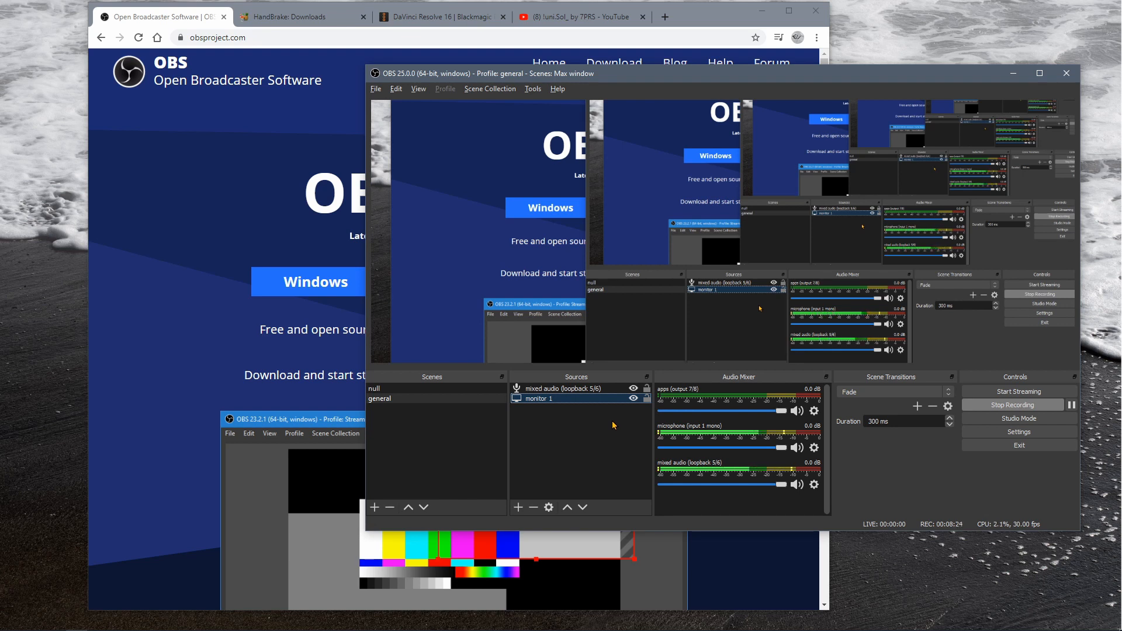
Review the mixed audio source's properties, including its selectable input devices, and leave without saving changes
{"action": "right_click", "coordinate": [581, 389]}
{"action": "left_click", "coordinate": [612, 380]}
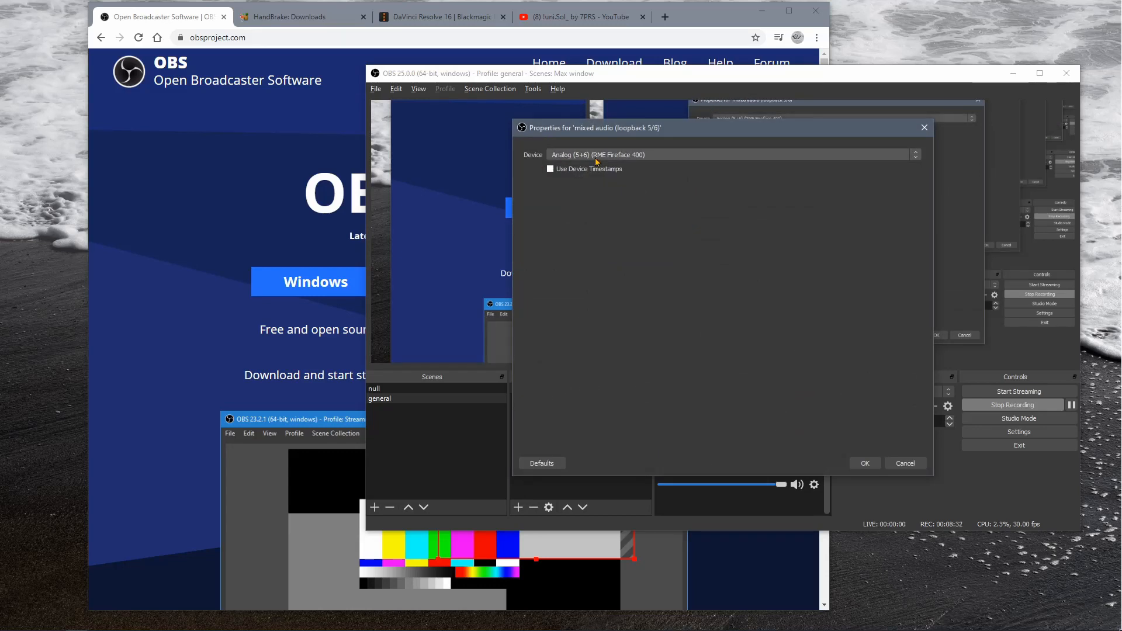
{"action": "left_click", "coordinate": [603, 156]}
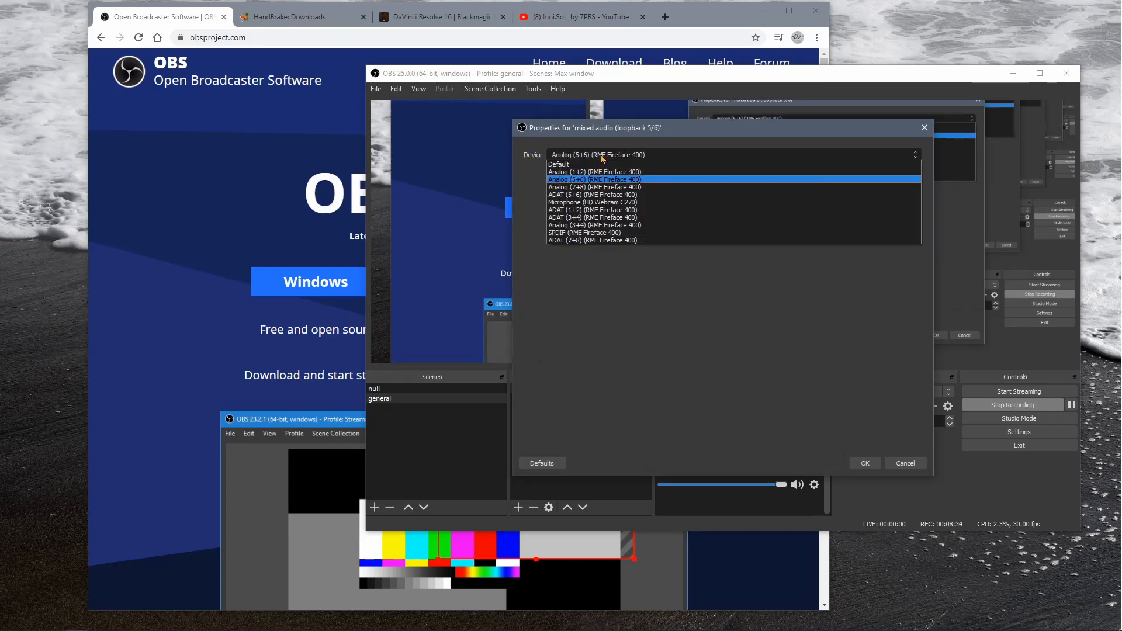
{"action": "left_click", "coordinate": [586, 283]}
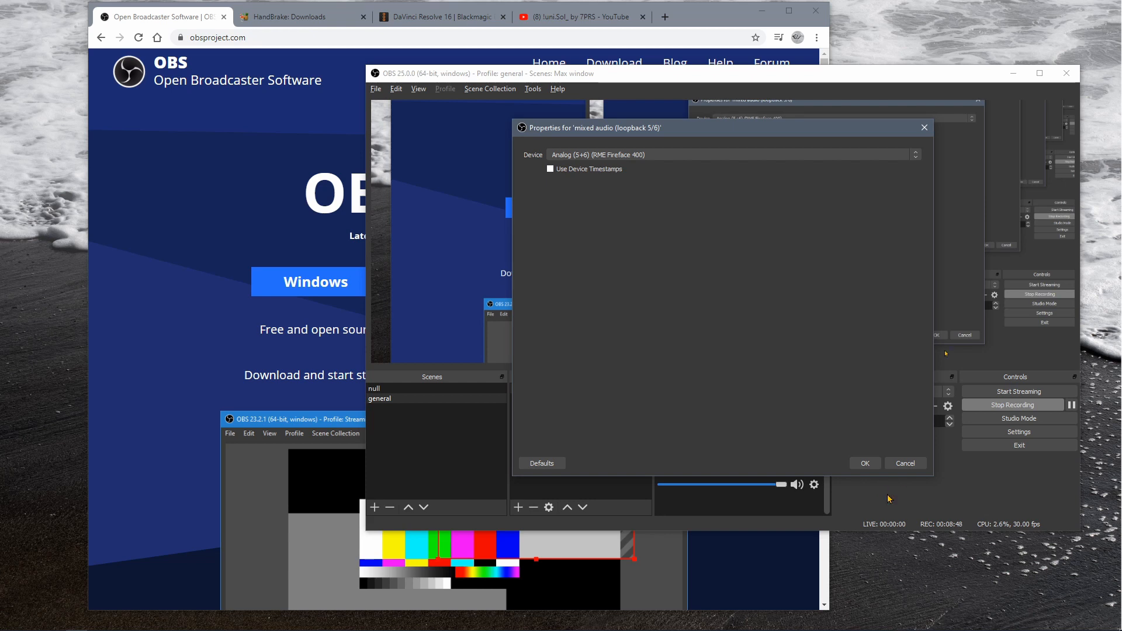
{"action": "left_click", "coordinate": [905, 463]}
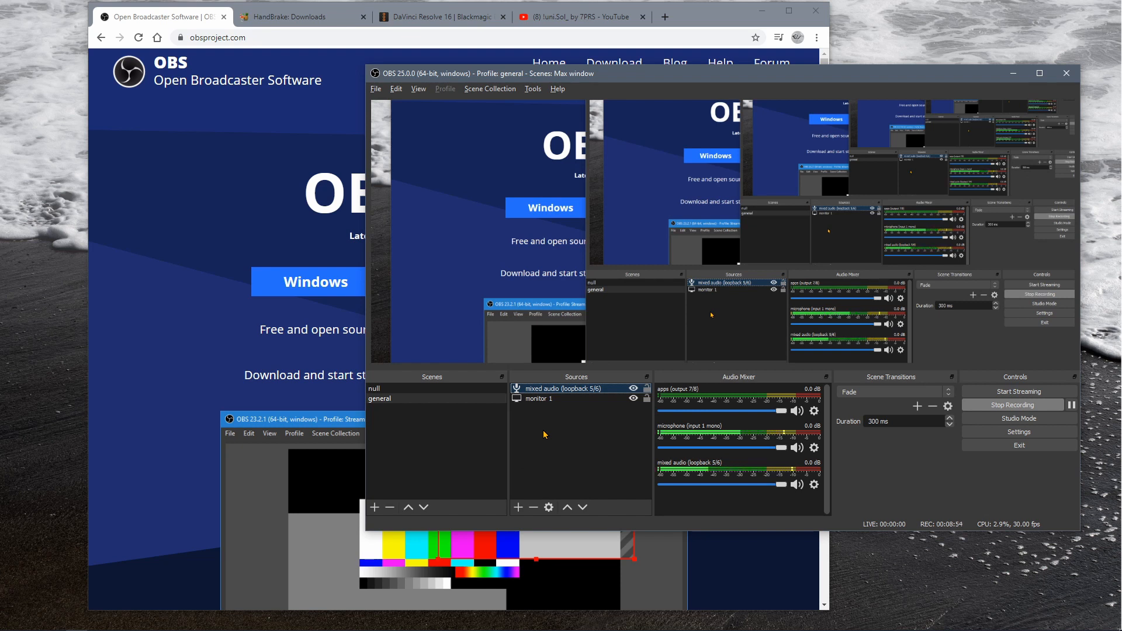
Inspect the mixed audio source's compress and EQ filters and the filter types available to add, and close the filters
{"action": "right_click", "coordinate": [558, 391]}
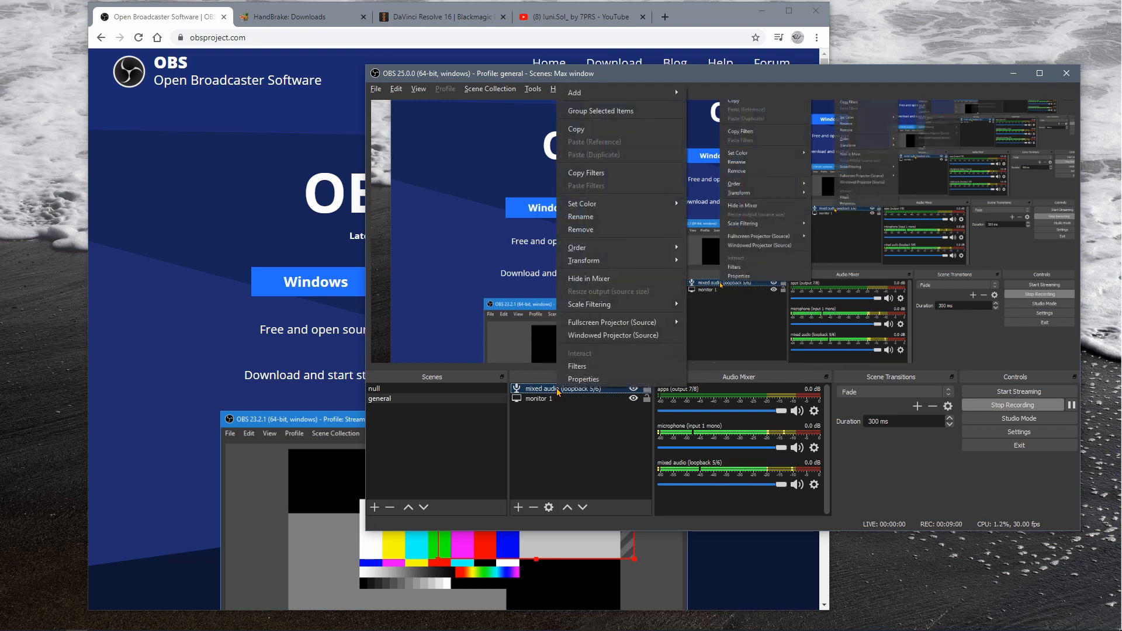
{"action": "left_click", "coordinate": [584, 368]}
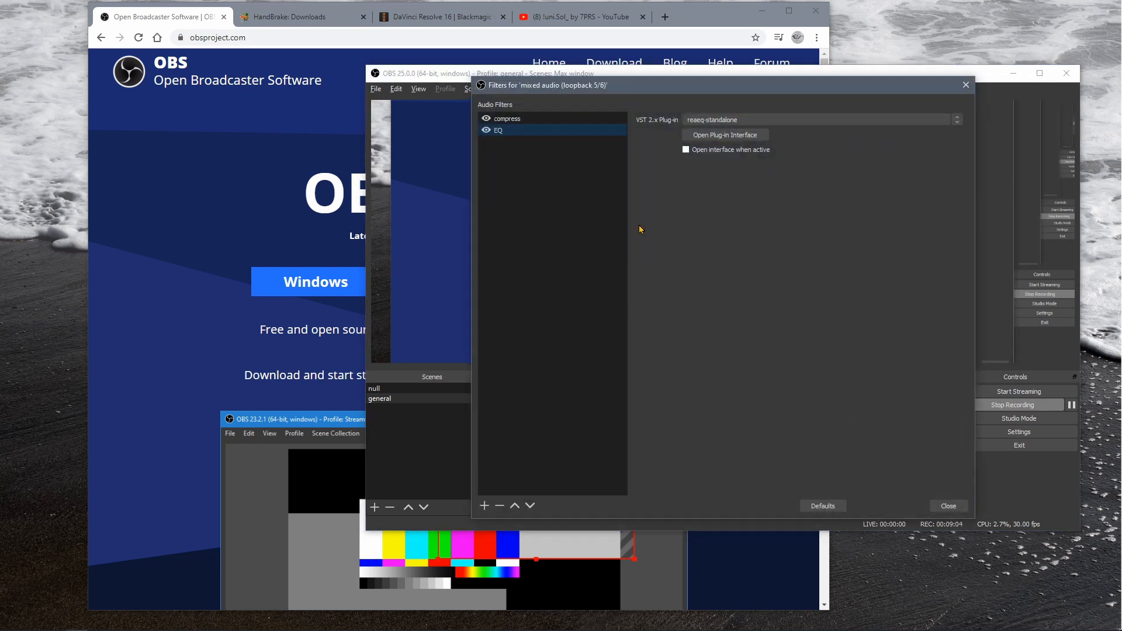
{"action": "left_click", "coordinate": [503, 122]}
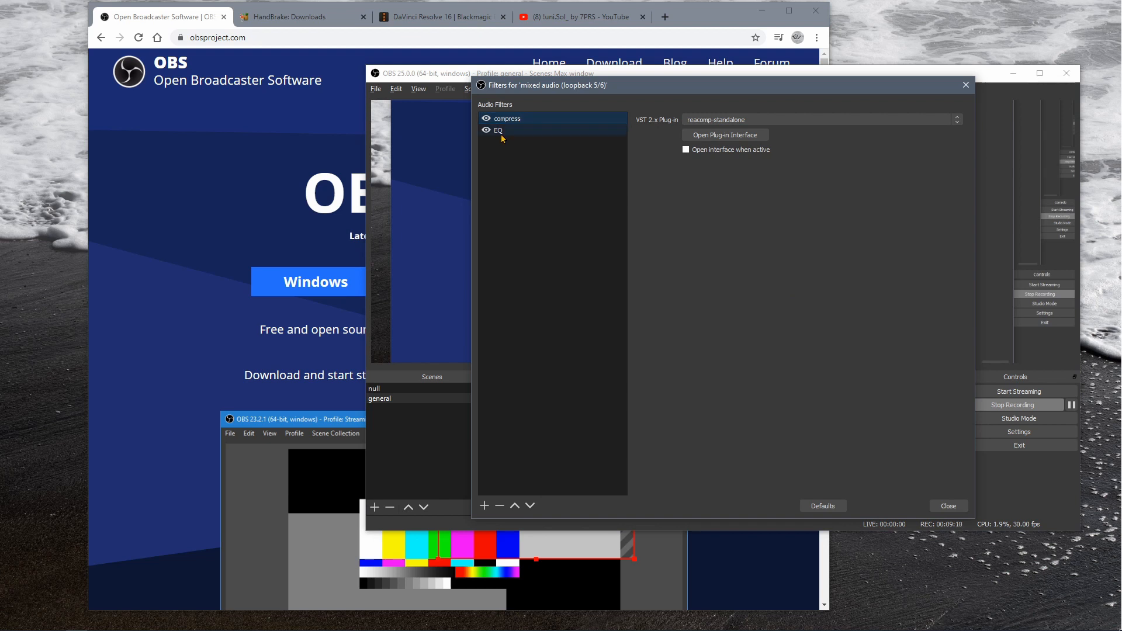
{"action": "left_click", "coordinate": [501, 134]}
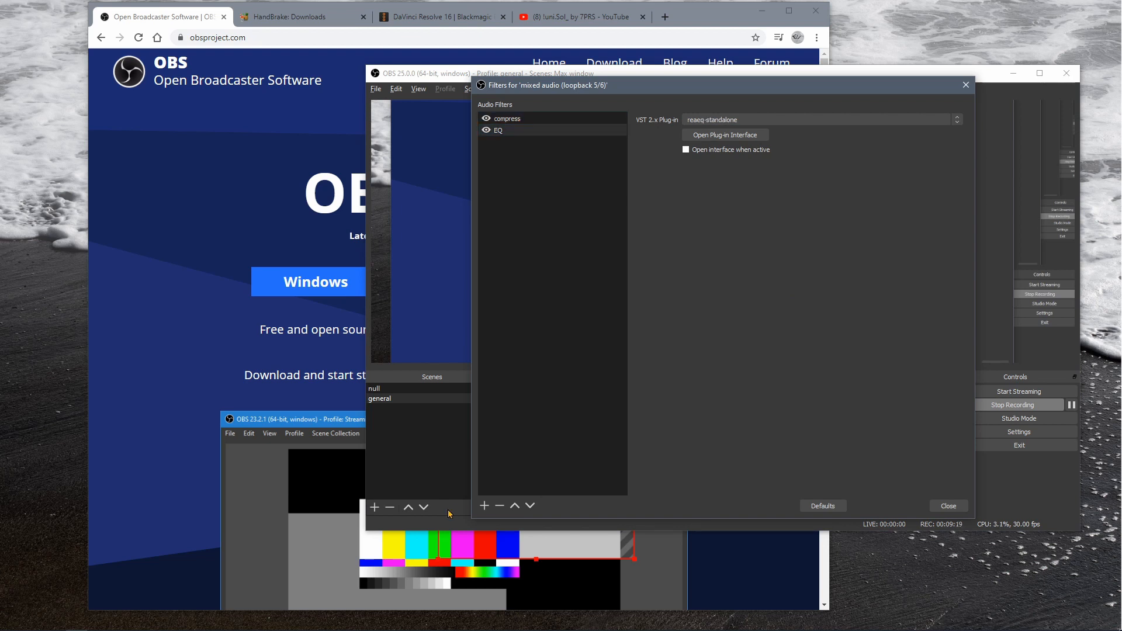
{"action": "left_click", "coordinate": [484, 506]}
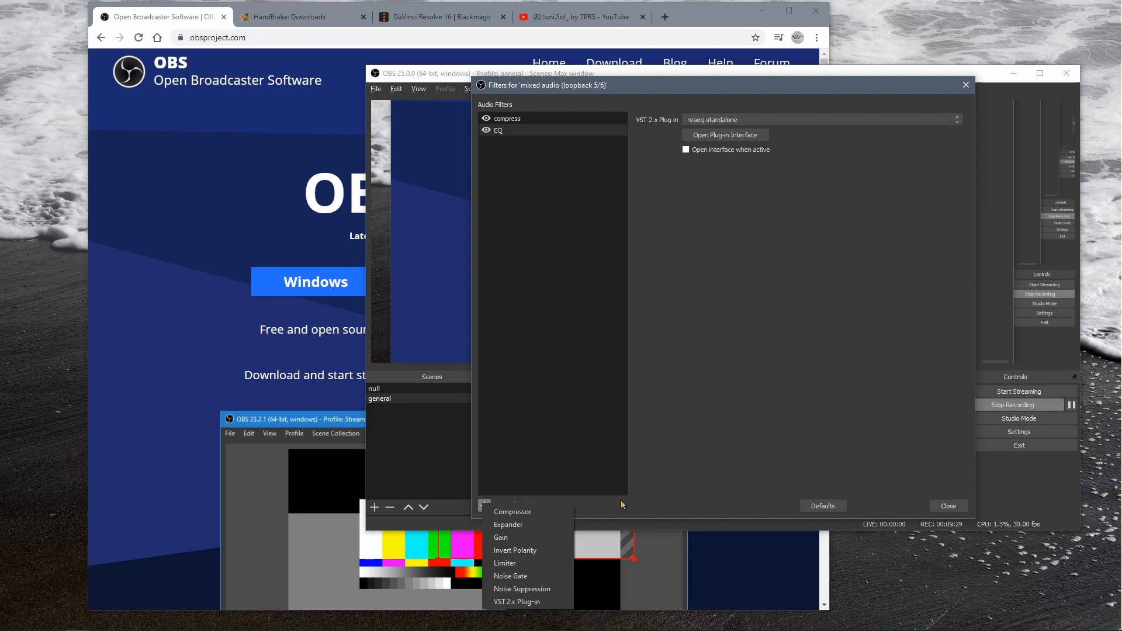
{"action": "left_click", "coordinate": [735, 408]}
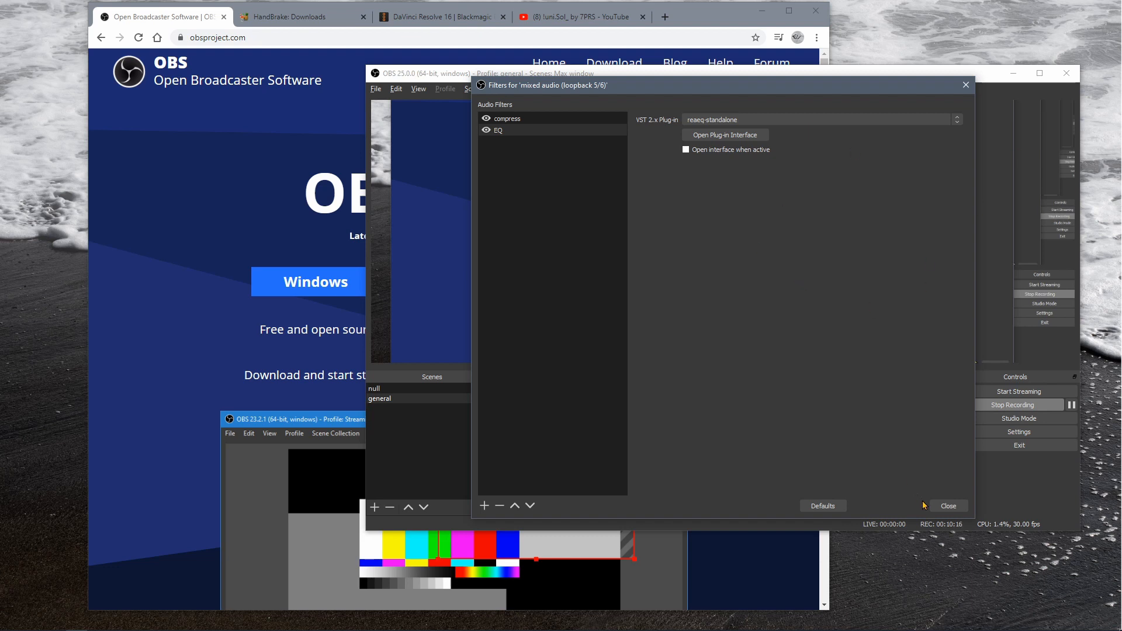
{"action": "left_click", "coordinate": [948, 506]}
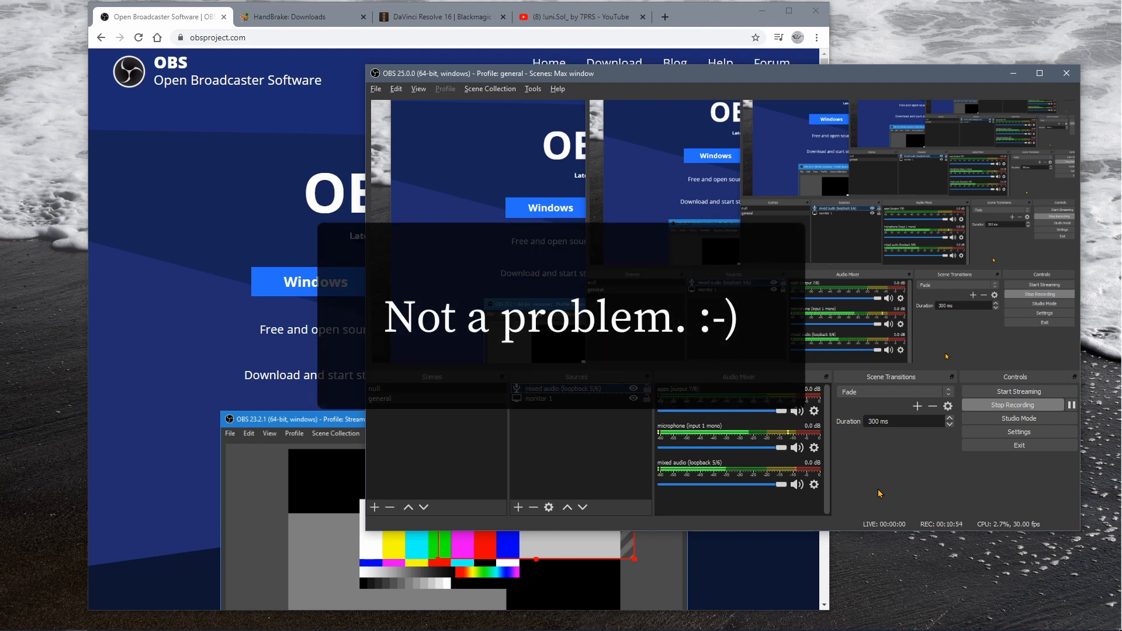
Go through the general scene once more, selecting its mixed audio source and its monitor 1 display source
{"action": "left_click", "coordinate": [396, 400]}
{"action": "left_click", "coordinate": [557, 390]}
{"action": "left_click", "coordinate": [536, 400]}
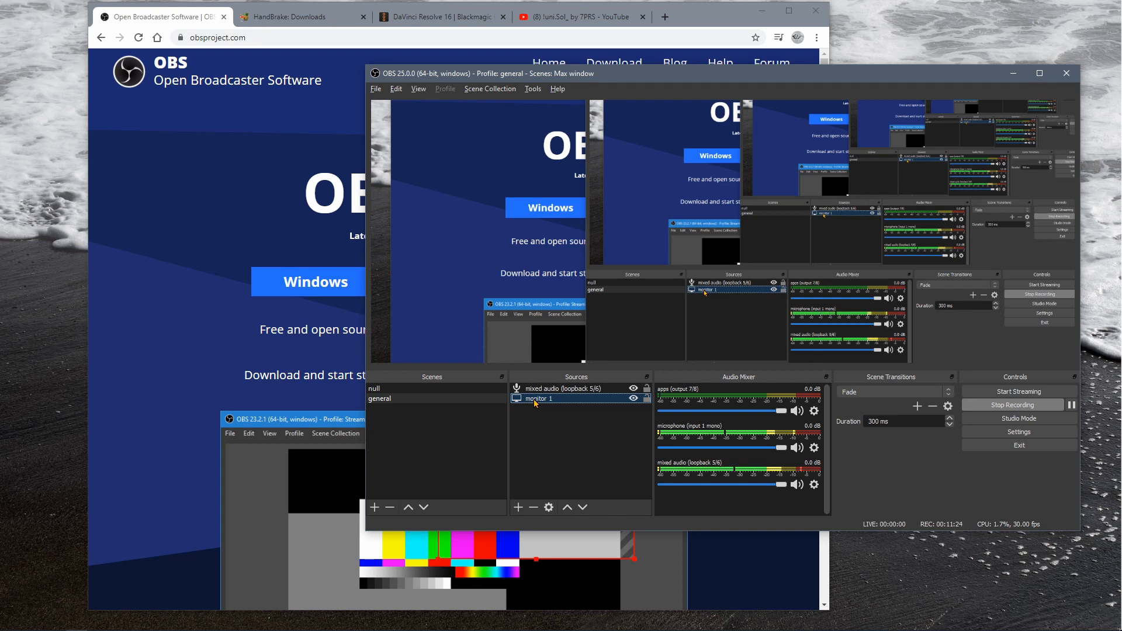
Review the Output and Video settings used for recording, and leave the settings without changing them
{"action": "left_click", "coordinate": [1020, 433]}
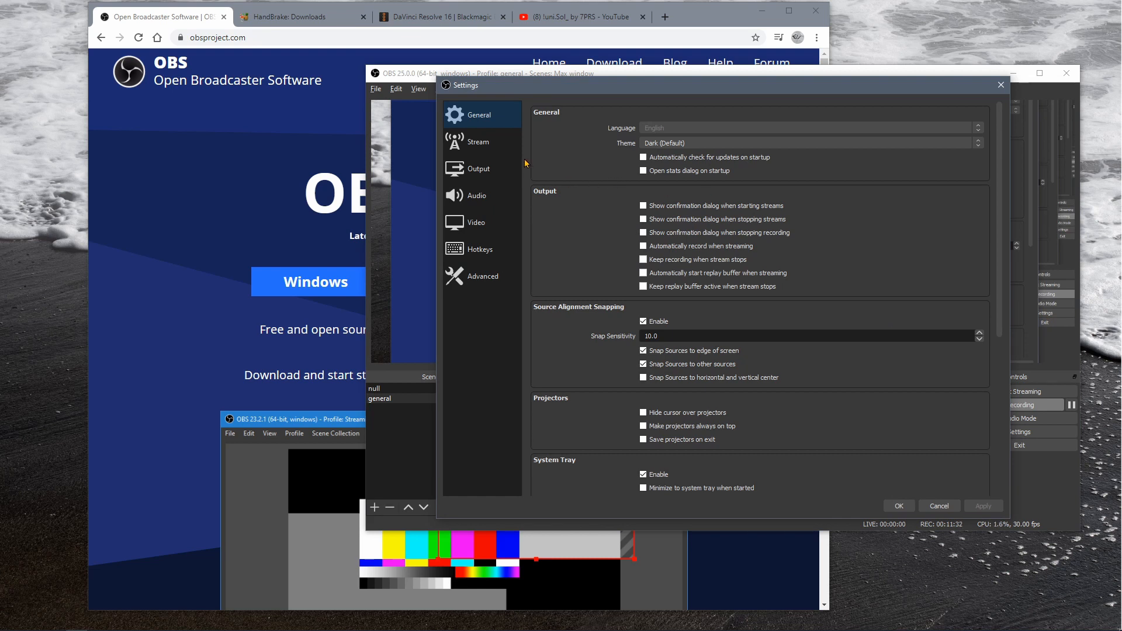
{"action": "left_click", "coordinate": [466, 172]}
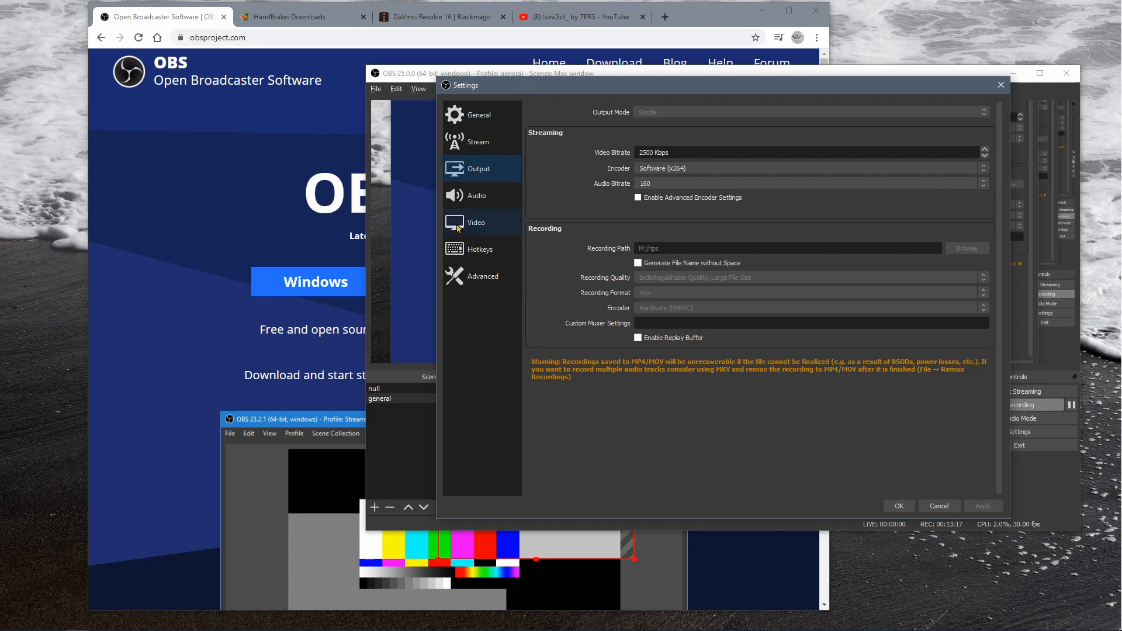
{"action": "left_click", "coordinate": [458, 228]}
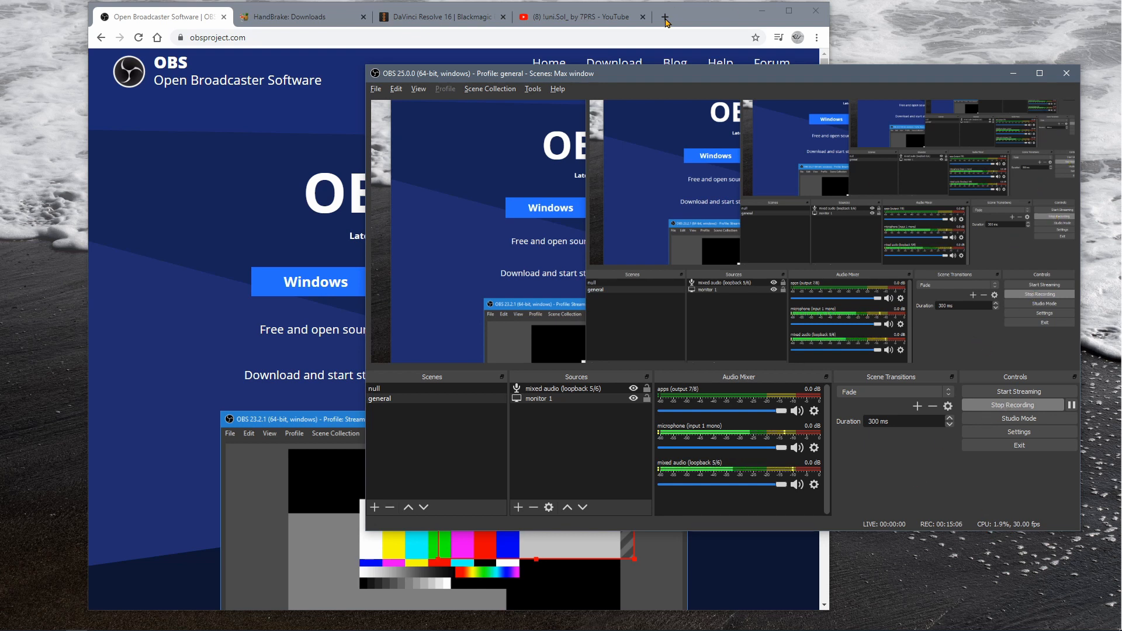
{"action": "left_click_drag", "start_coordinate": [635, 85], "coordinate": [1121, 123]}
{"action": "left_click_drag", "start_coordinate": [1121, 201], "coordinate": [741, 216]}
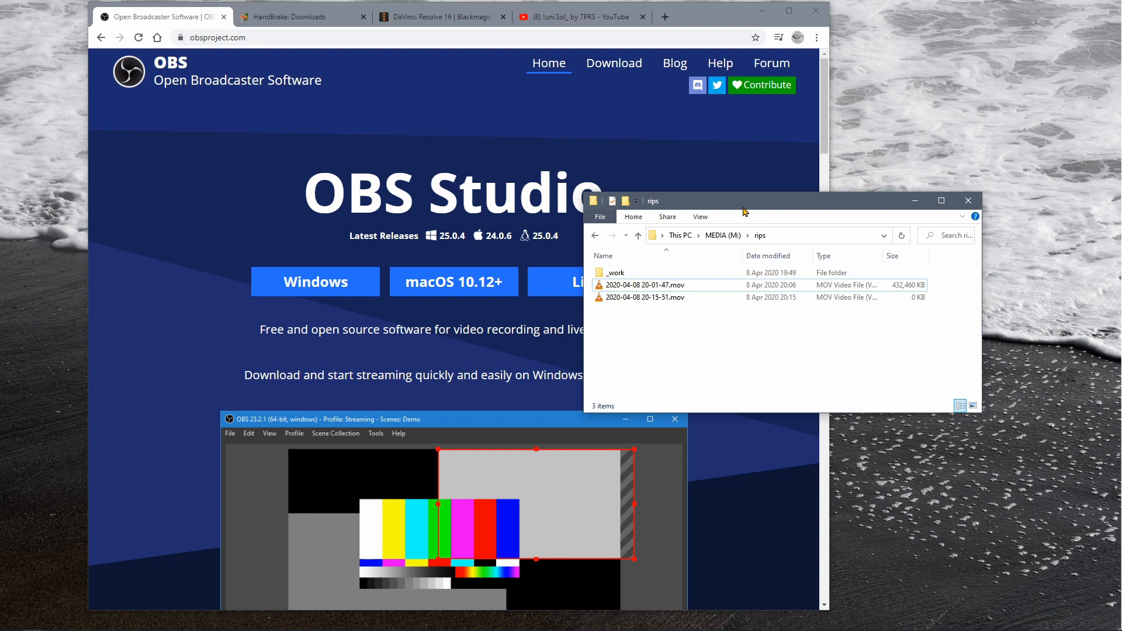
{"action": "left_click", "coordinate": [636, 287]}
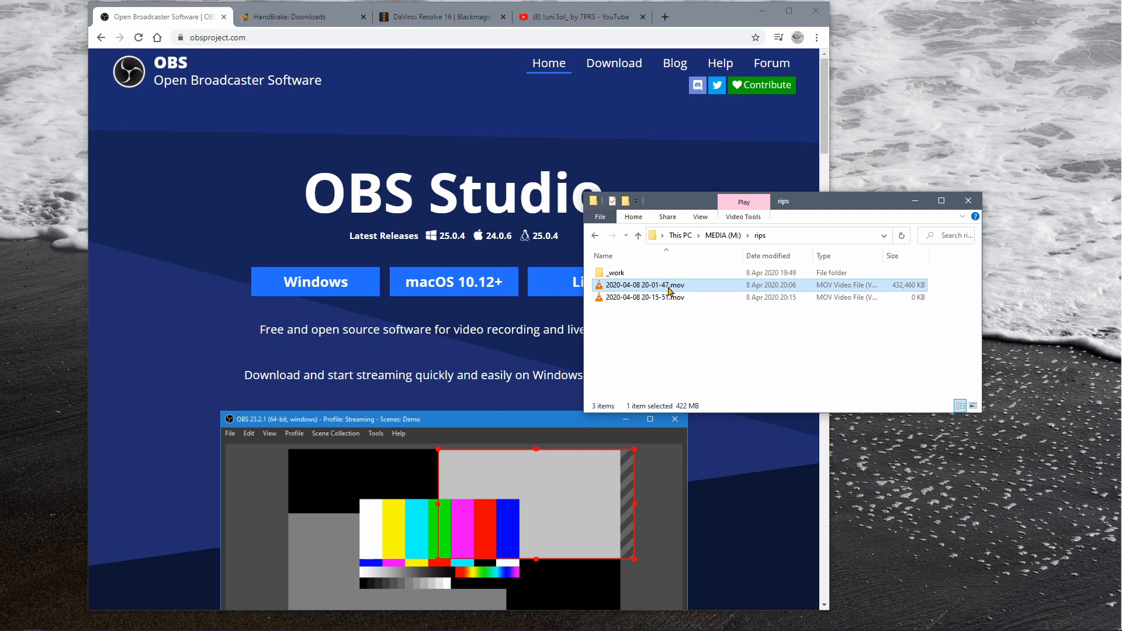
Clear the browser away, bring the demo folder window into view, and compare its recording.mov and transcoded.m4v files
{"action": "mouse_move", "coordinate": [666, 291]}
{"action": "left_click", "coordinate": [762, 10]}
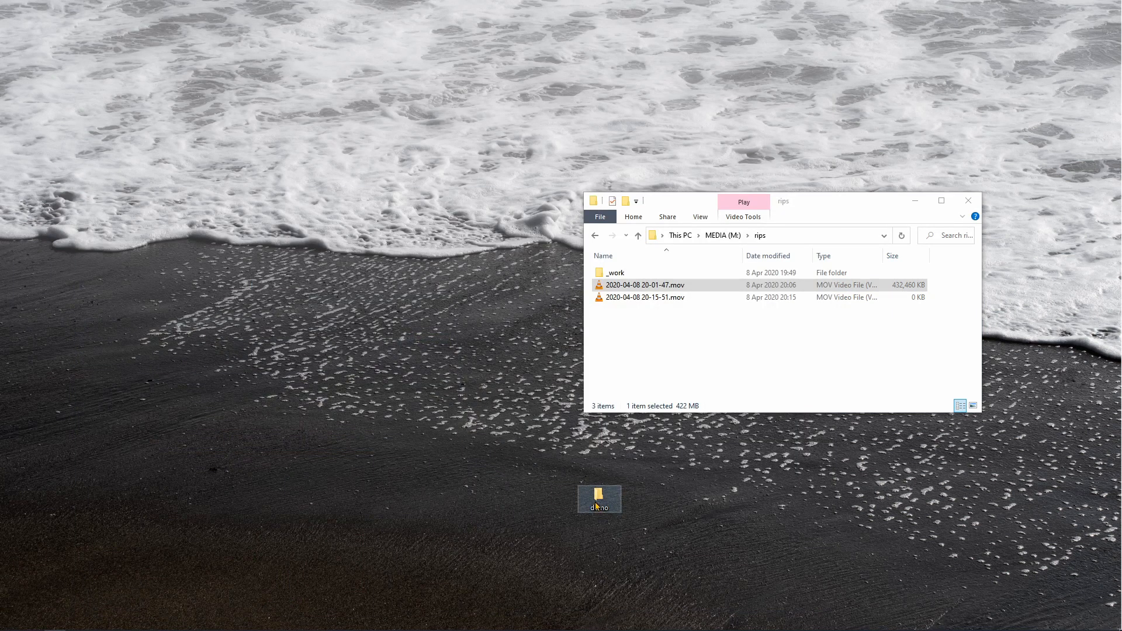
{"action": "left_click_drag", "start_coordinate": [1121, 263], "coordinate": [424, 265]}
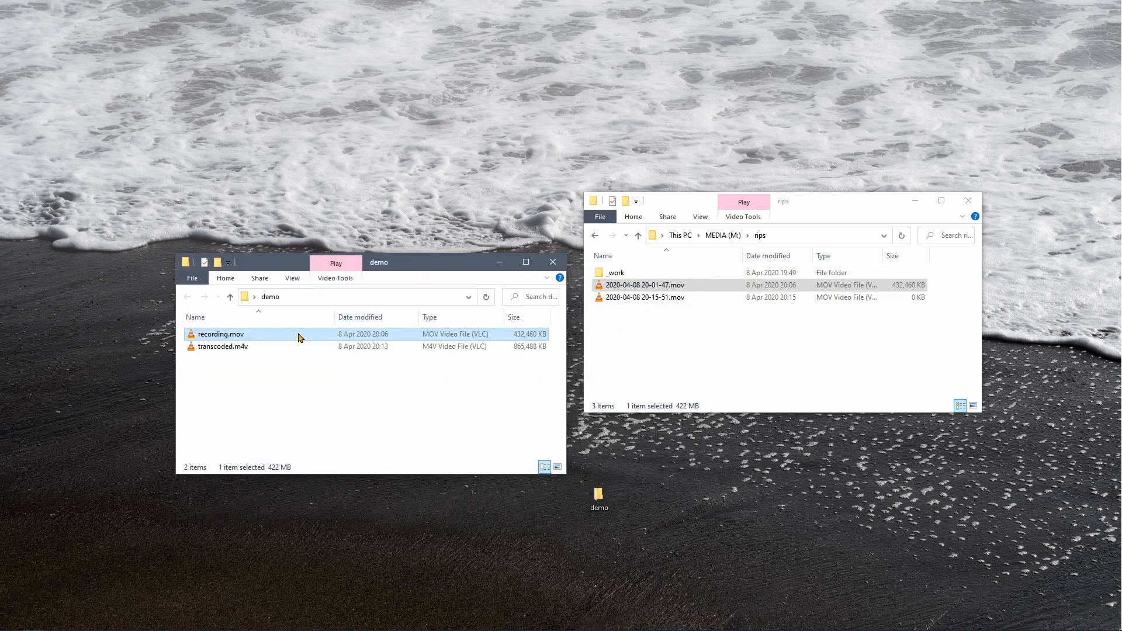
{"action": "left_click", "coordinate": [212, 347]}
{"action": "left_click", "coordinate": [221, 336]}
{"action": "left_click", "coordinate": [212, 346]}
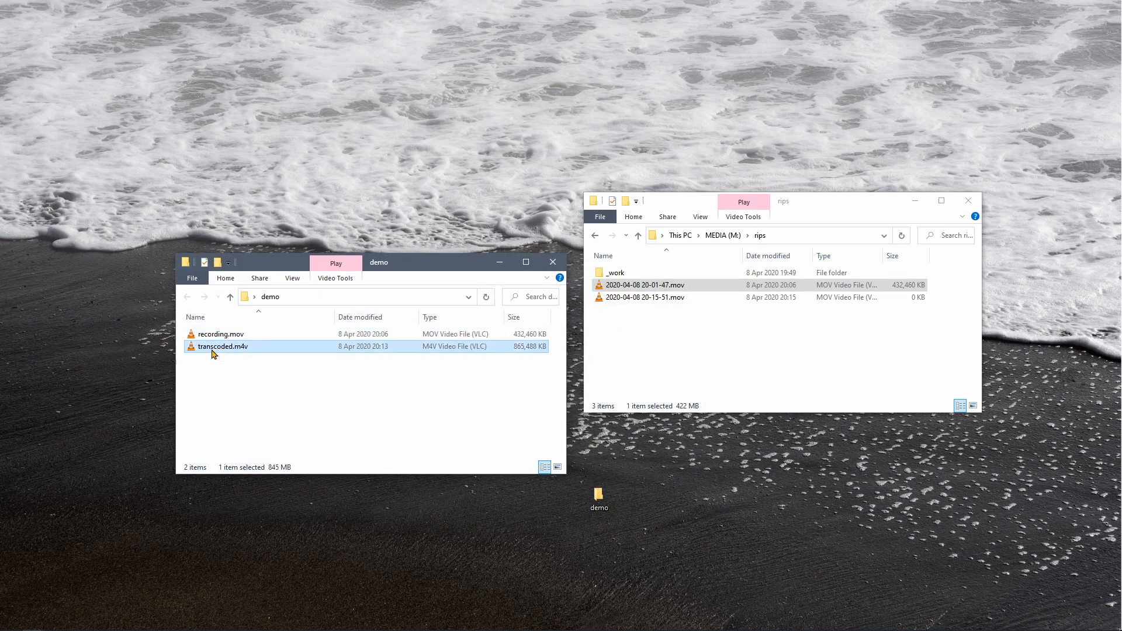
{"action": "left_click", "coordinate": [219, 338]}
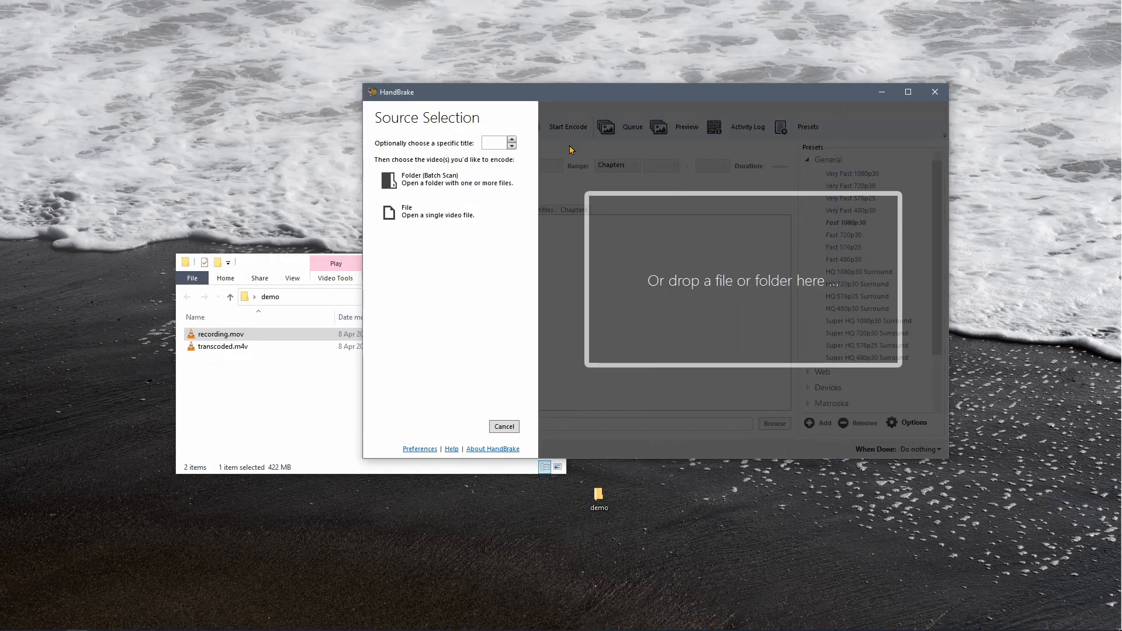
Load recording.mov from the demo folder into HandBrake as the source video
{"action": "left_click_drag", "start_coordinate": [566, 98], "coordinate": [605, 118]}
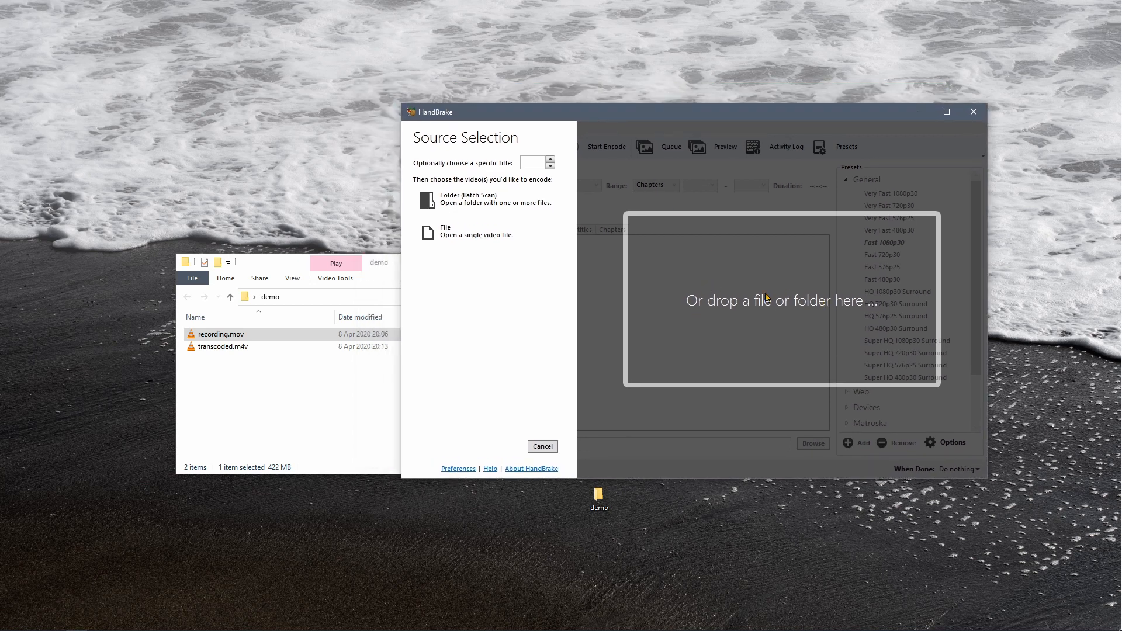
{"action": "left_click", "coordinate": [218, 338]}
{"action": "left_click_drag", "start_coordinate": [192, 338], "coordinate": [663, 306]}
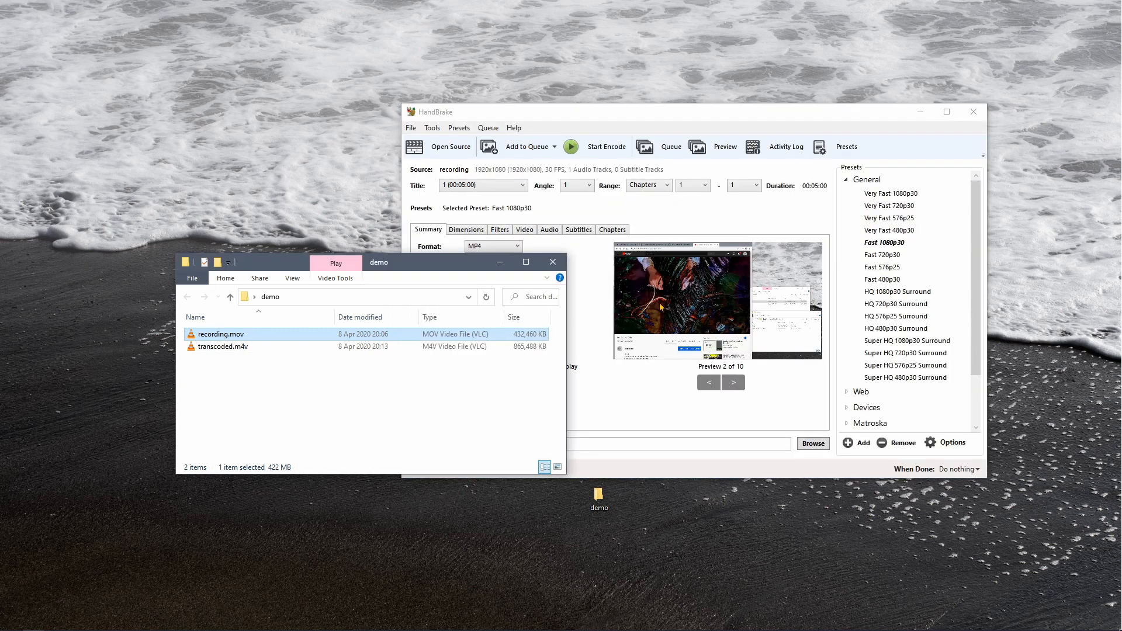
{"action": "left_click", "coordinate": [617, 117]}
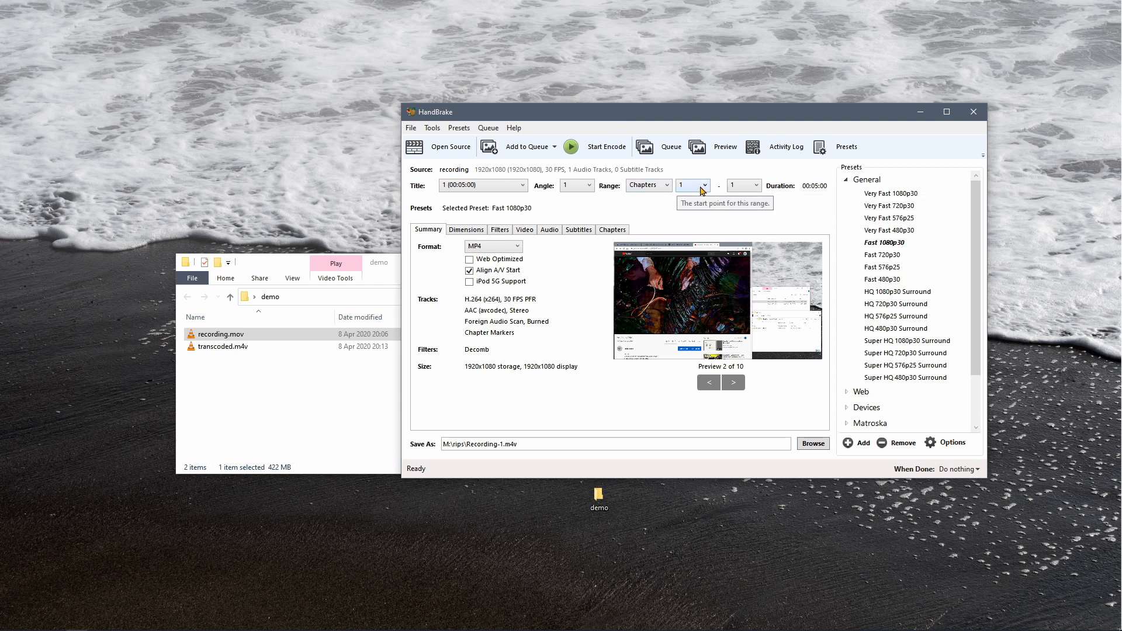
Look through the recording's subtitle and audio track settings, and return to the summary
{"action": "left_click", "coordinate": [574, 231]}
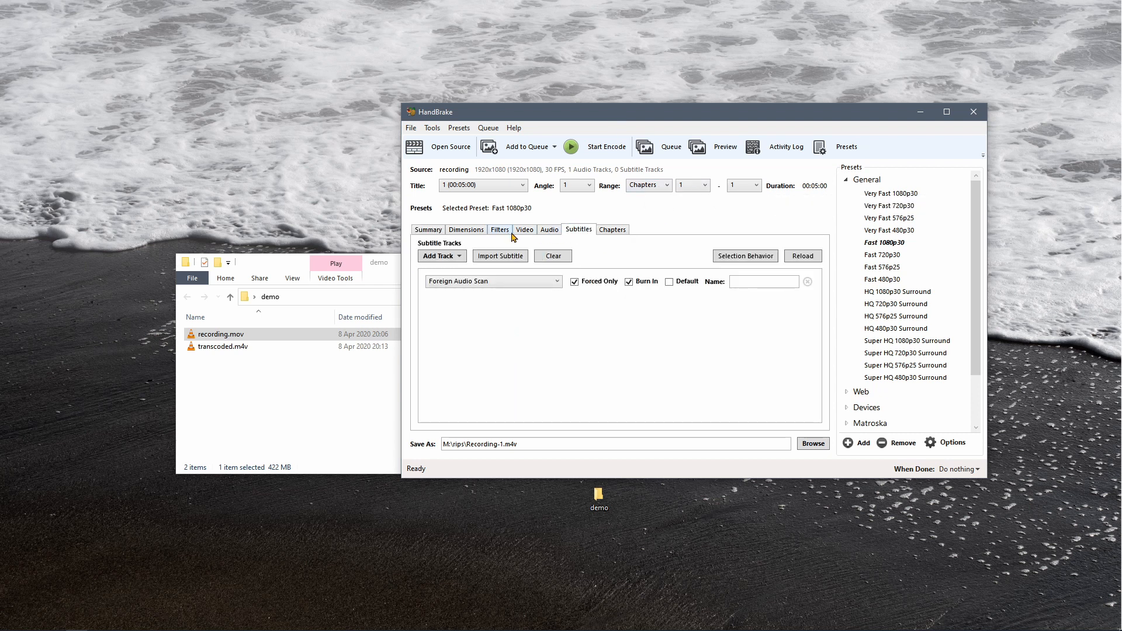
{"action": "left_click", "coordinate": [550, 232]}
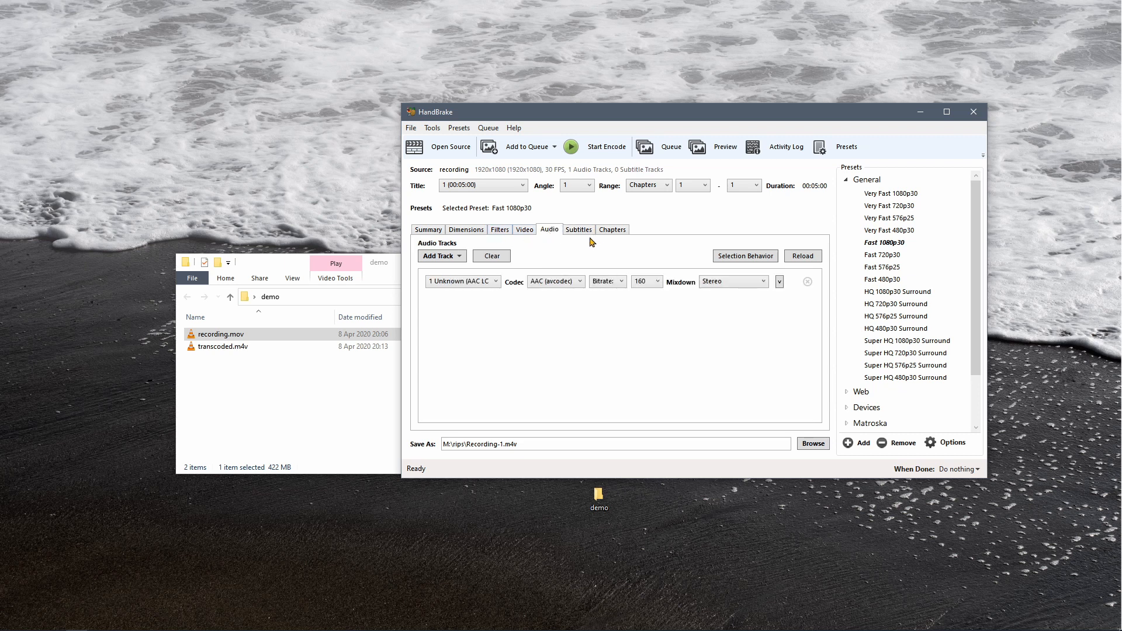
{"action": "left_click", "coordinate": [586, 231]}
{"action": "left_click", "coordinate": [429, 230]}
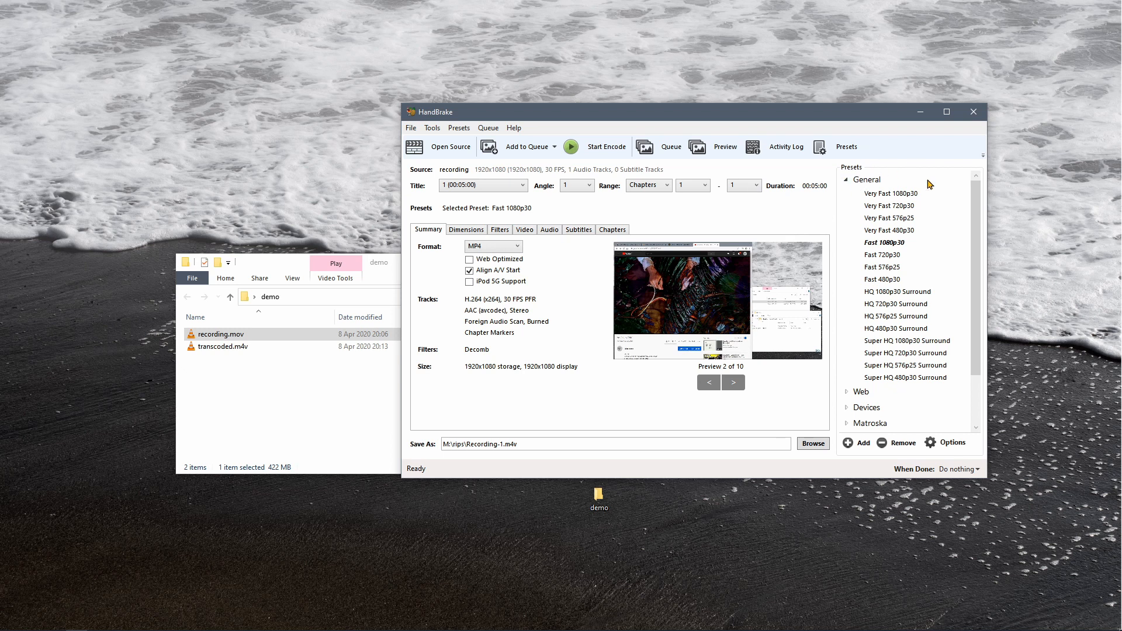
Choose the Production Standard preset and set the output file to M:\rips\transcoded.m4v
{"action": "left_click", "coordinate": [846, 180]}
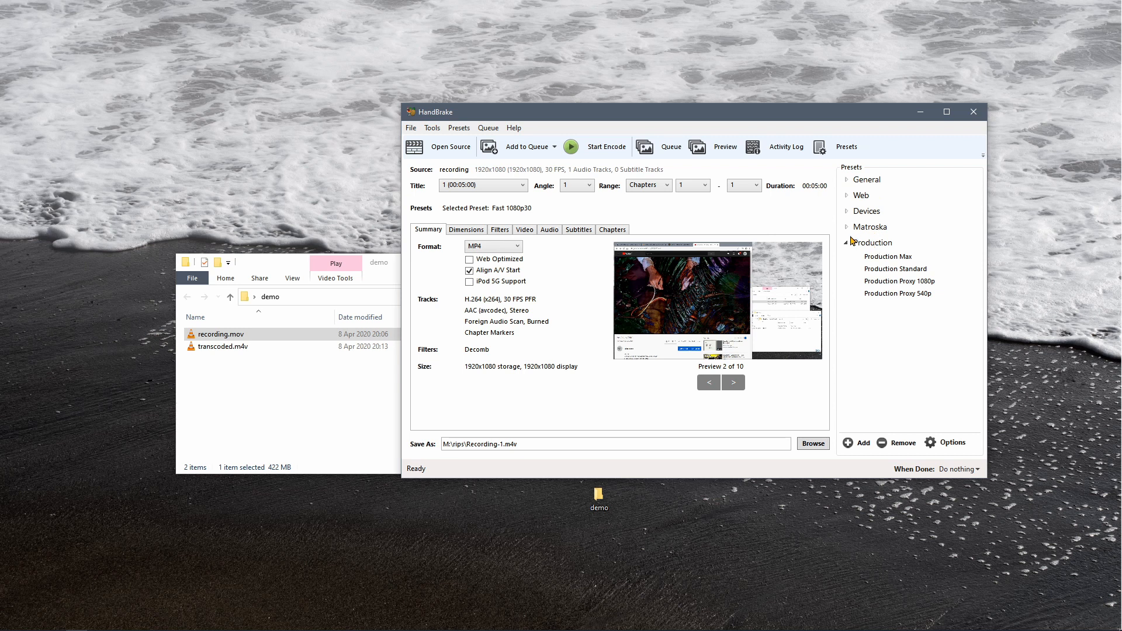
{"action": "left_click", "coordinate": [896, 270]}
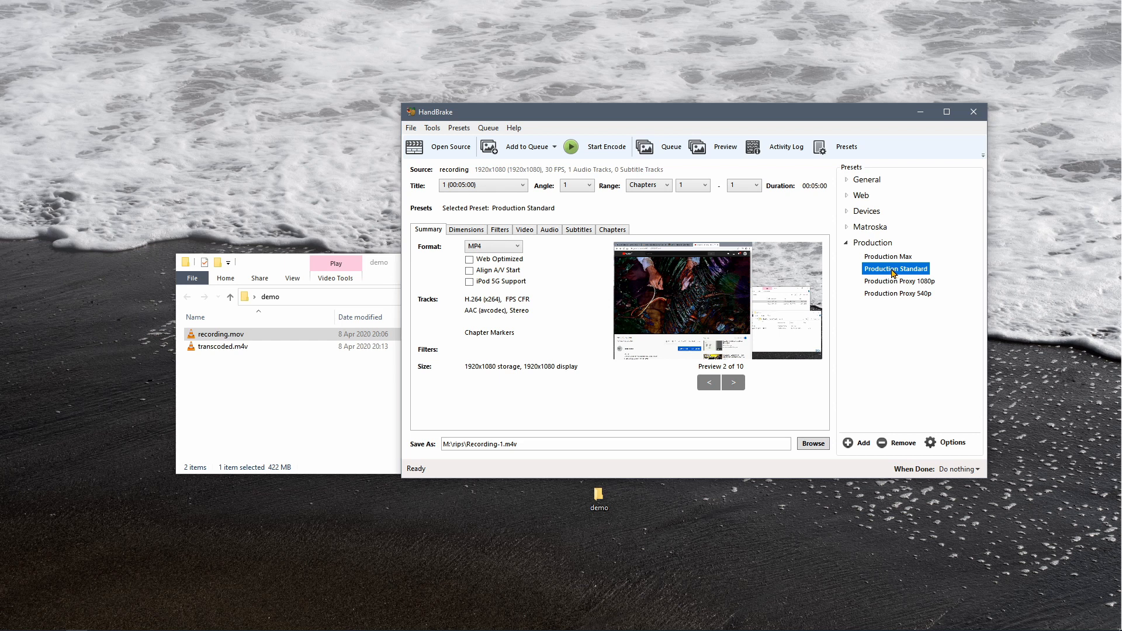
{"action": "left_click", "coordinate": [491, 445]}
{"action": "left_click_drag", "start_coordinate": [465, 445], "coordinate": [504, 446]}
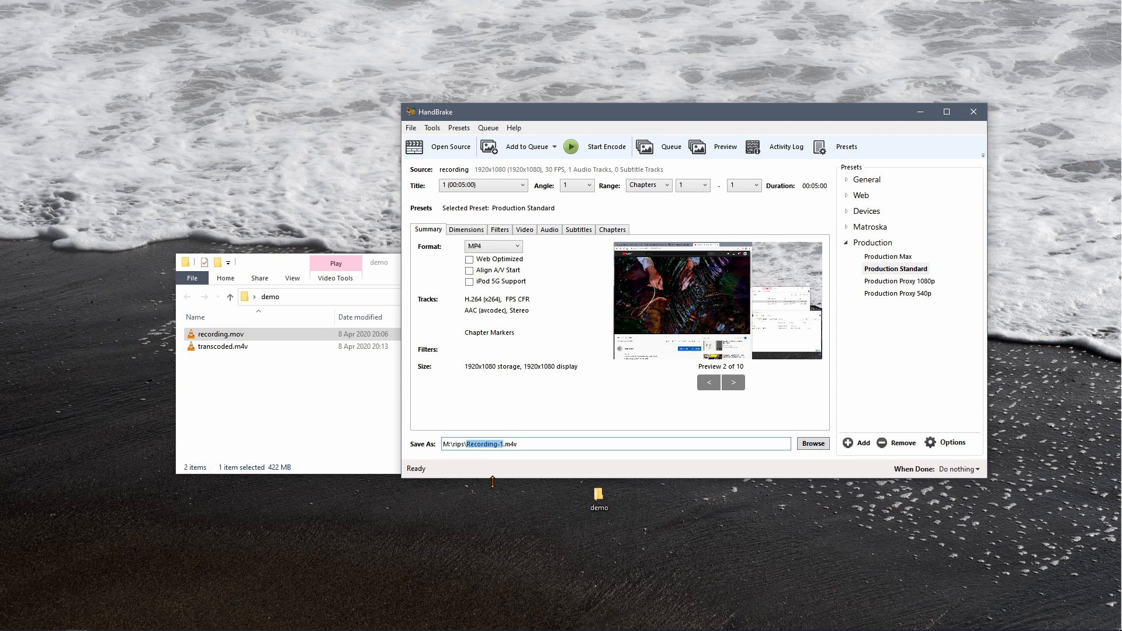
{"action": "type", "text": "transcoded"}
{"action": "left_click", "coordinate": [518, 444]}
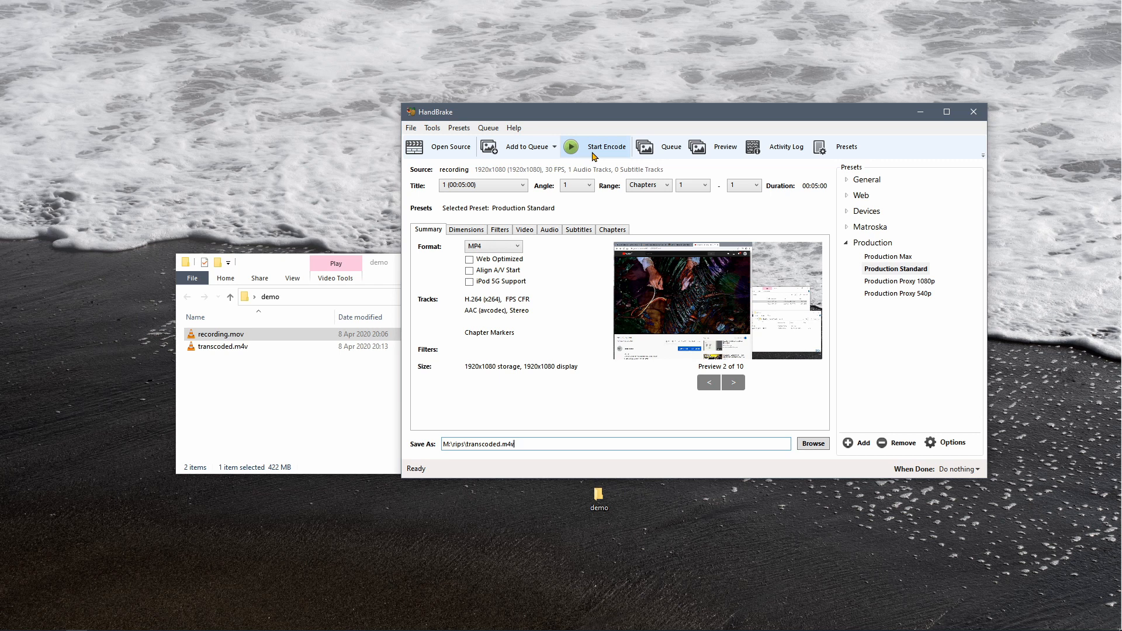
Check the details of transcoded.m4v in the demo folder and reposition the HandBrake window beside it
{"action": "left_click", "coordinate": [320, 447]}
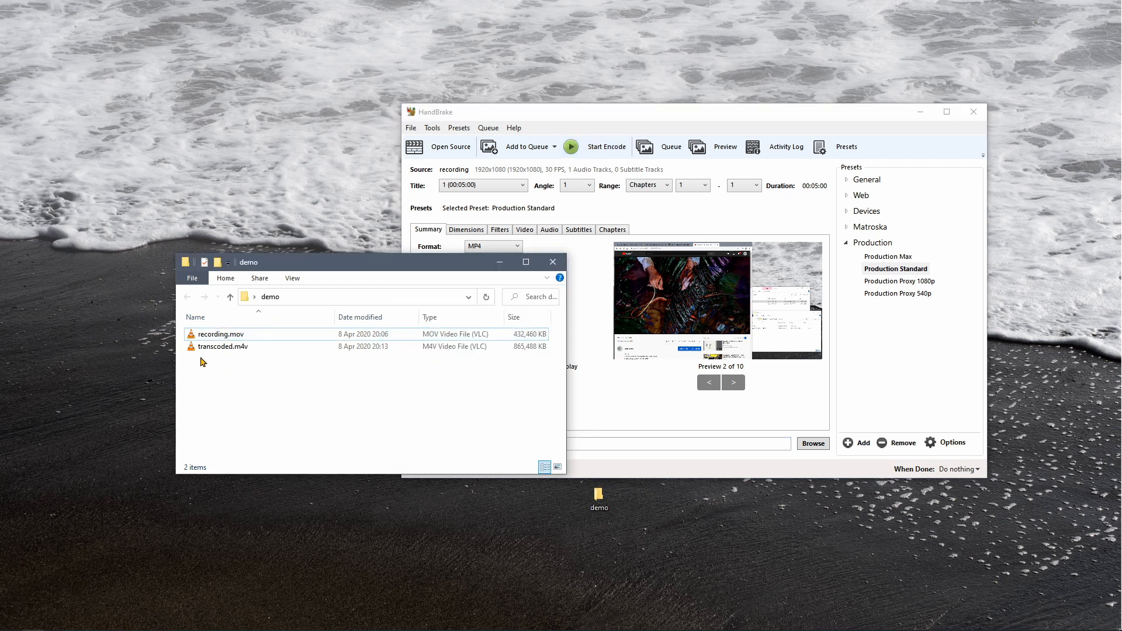
{"action": "mouse_move", "coordinate": [253, 349]}
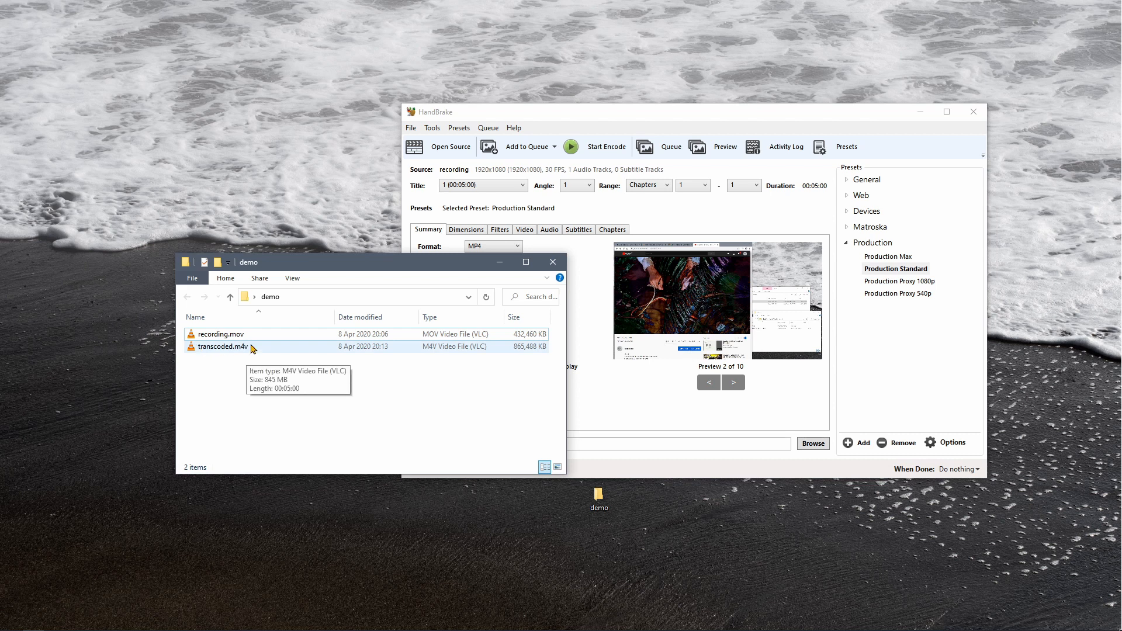
{"action": "left_click_drag", "start_coordinate": [706, 117], "coordinate": [733, 159]}
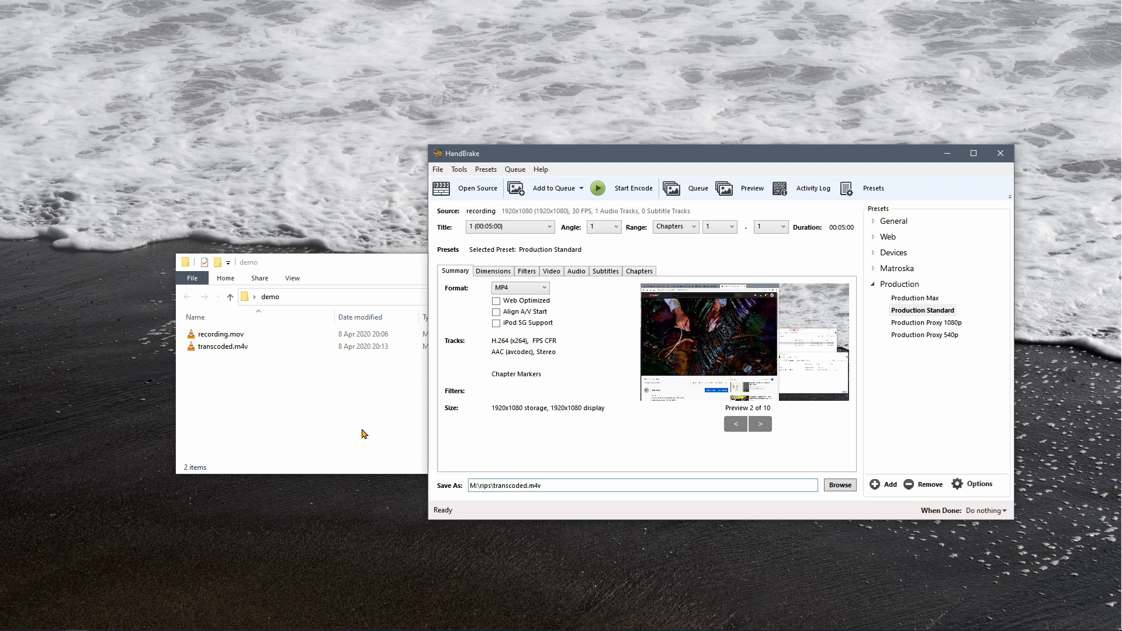
{"action": "mouse_move", "coordinate": [598, 162]}
{"action": "left_mouse_down"}
{"action": "mouse_move", "coordinate": [603, 152]}
{"action": "mouse_move", "coordinate": [609, 163]}
{"action": "mouse_move", "coordinate": [600, 163]}
{"action": "left_mouse_up"}
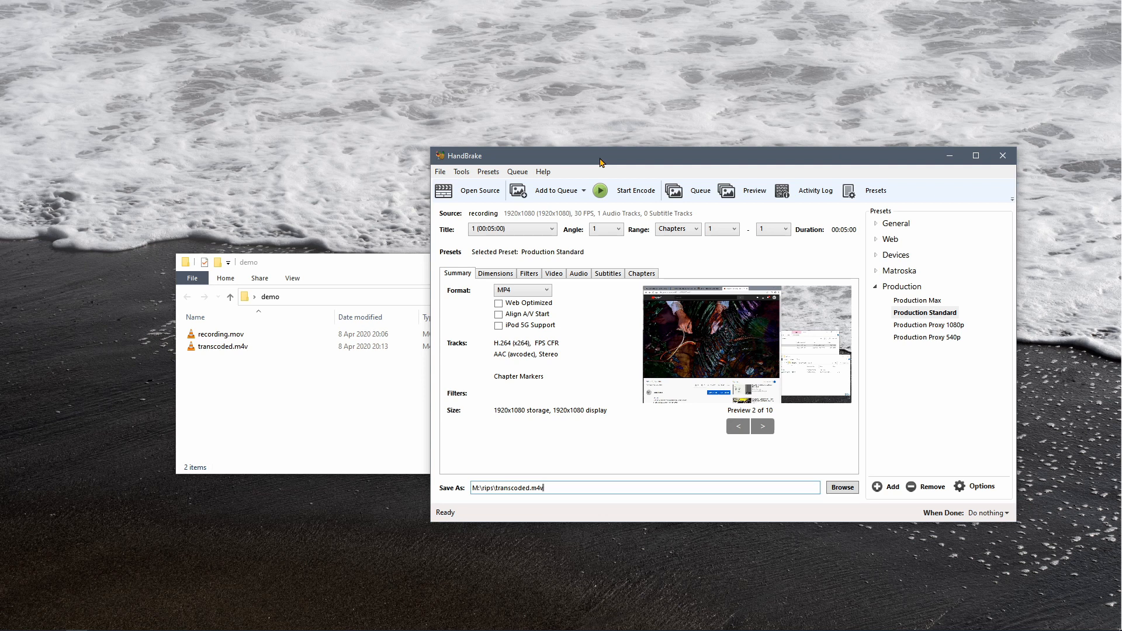
{"action": "mouse_move", "coordinate": [600, 163]}
{"action": "left_mouse_down"}
{"action": "mouse_move", "coordinate": [584, 173]}
{"action": "mouse_move", "coordinate": [583, 159]}
{"action": "left_mouse_up"}
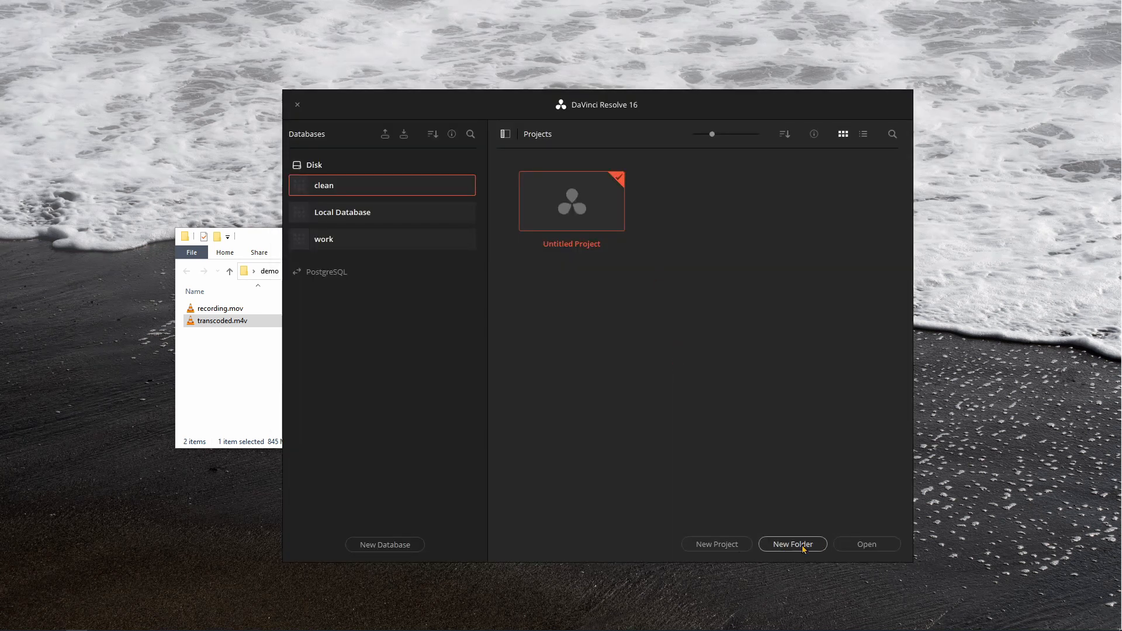
Create a DaVinci Resolve project named "my new project"
{"action": "left_click", "coordinate": [721, 543]}
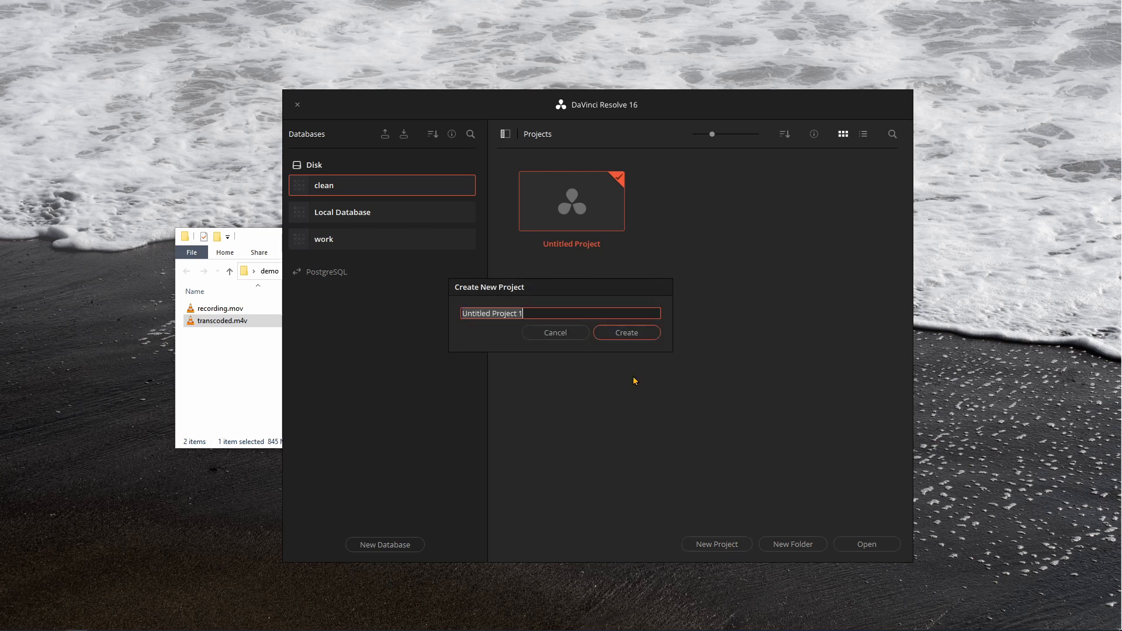
{"action": "type", "text": "my new projec"}
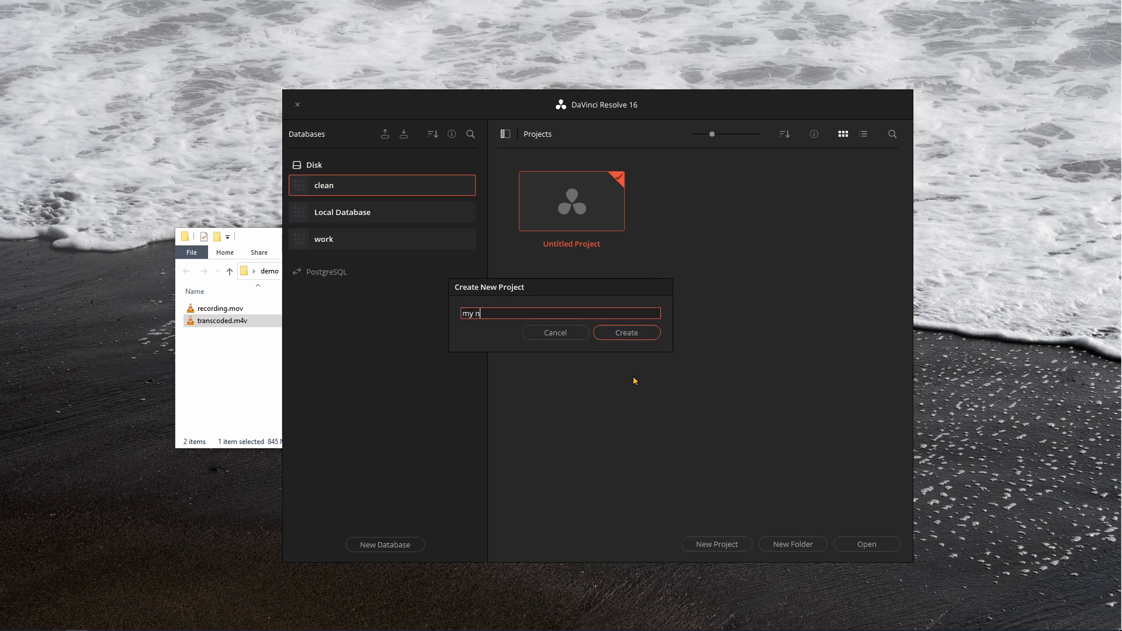
{"action": "type", "text": "t#"}
{"action": "key", "text": "BackSpace"}
{"action": "key", "text": "Return"}
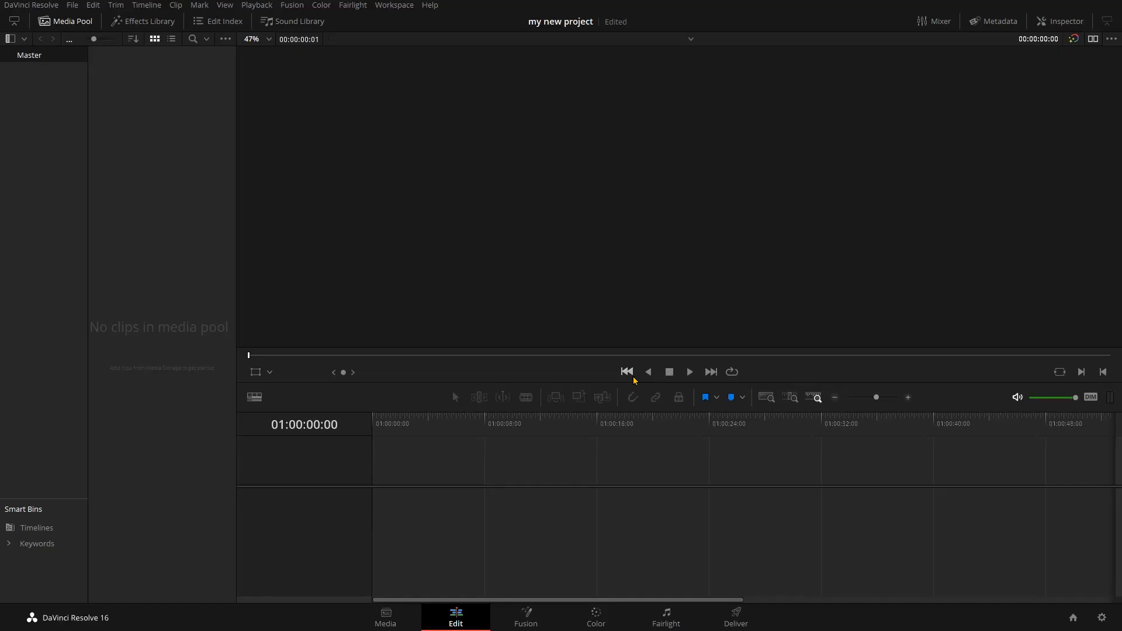
Import transcoded.m4v from the demo folder into the media pool, changing the timeline frame rate and video format to match the clip
{"action": "left_click", "coordinate": [56, 25]}
{"action": "left_click", "coordinate": [57, 26]}
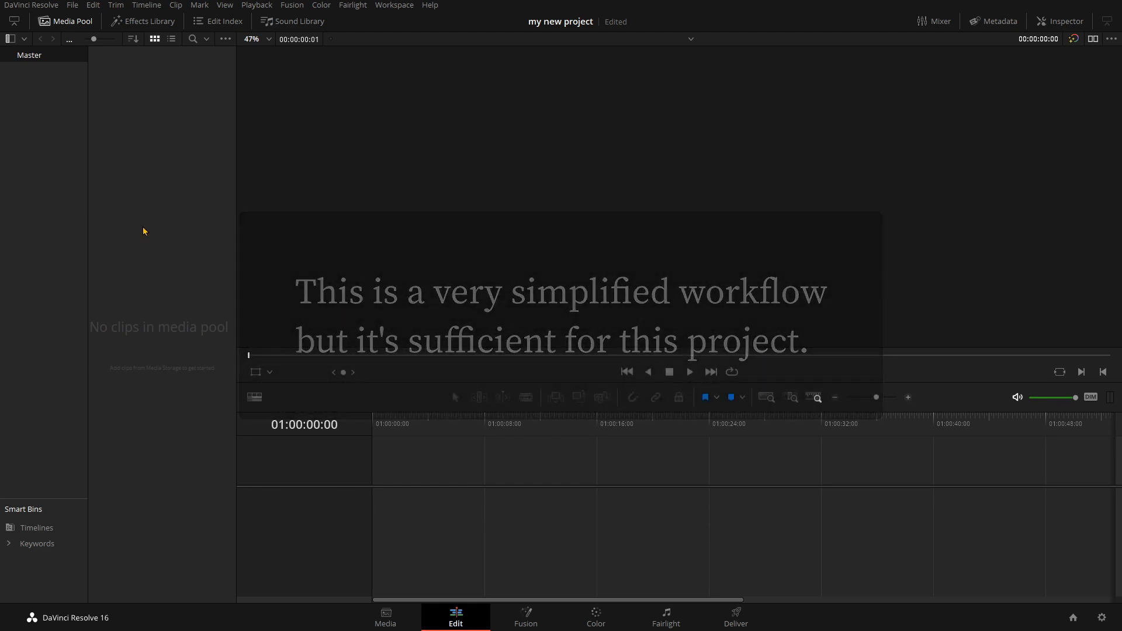
{"action": "key", "text": "alt+Tab"}
{"action": "left_click_drag", "start_coordinate": [719, 191], "coordinate": [566, 236]}
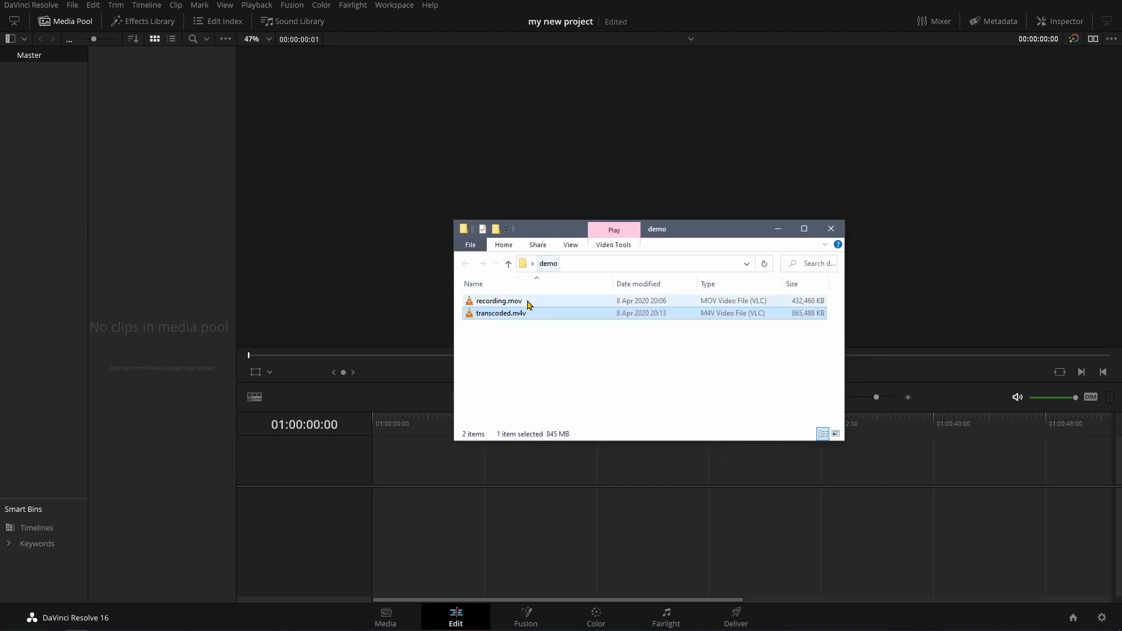
{"action": "left_click", "coordinate": [485, 319]}
{"action": "left_click", "coordinate": [465, 351]}
{"action": "left_click", "coordinate": [479, 318]}
{"action": "left_click_drag", "start_coordinate": [497, 317], "coordinate": [174, 222]}
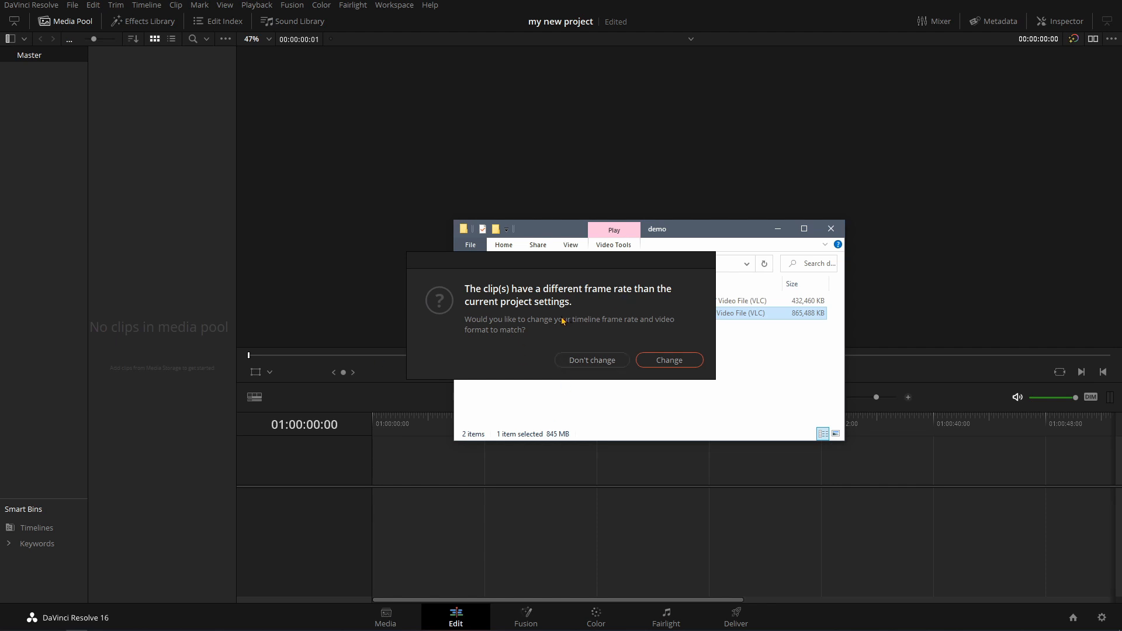
{"action": "left_click", "coordinate": [671, 361]}
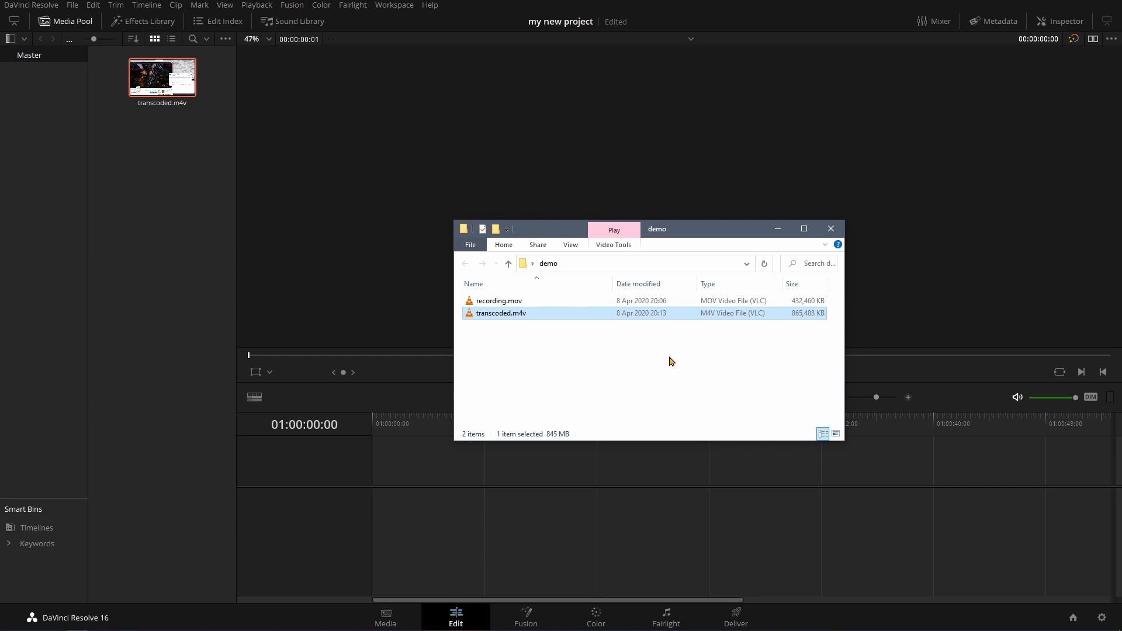
{"action": "left_click", "coordinate": [179, 259]}
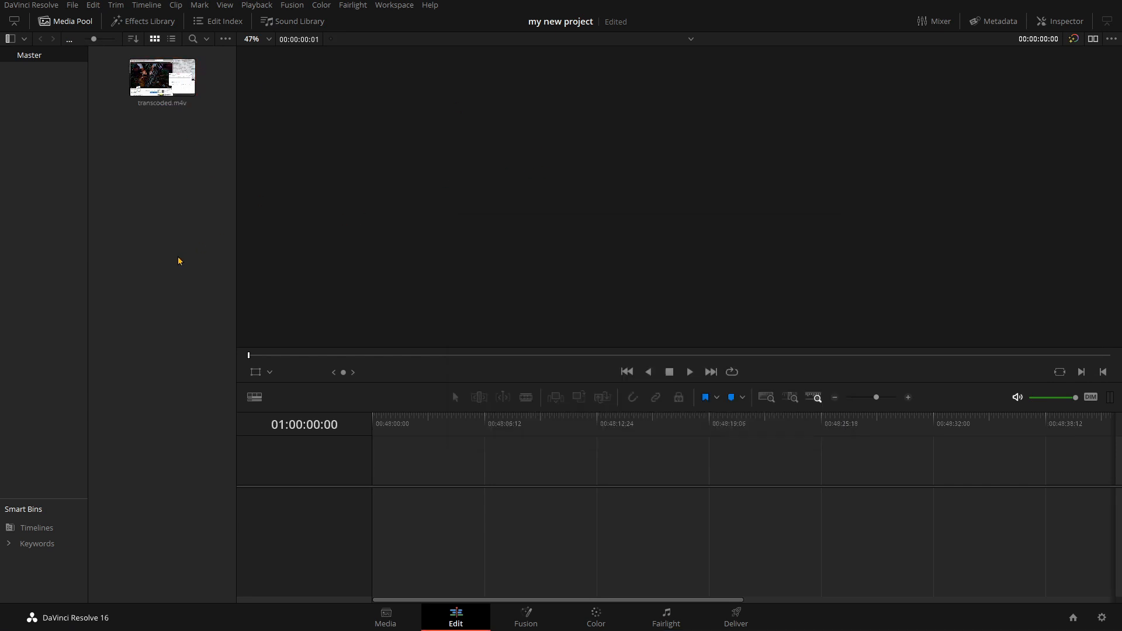
Place the transcoded.m4v clip at the start of a new timeline and play a few seconds of it from 01:01:32:19
{"action": "left_click_drag", "start_coordinate": [170, 92], "coordinate": [457, 509]}
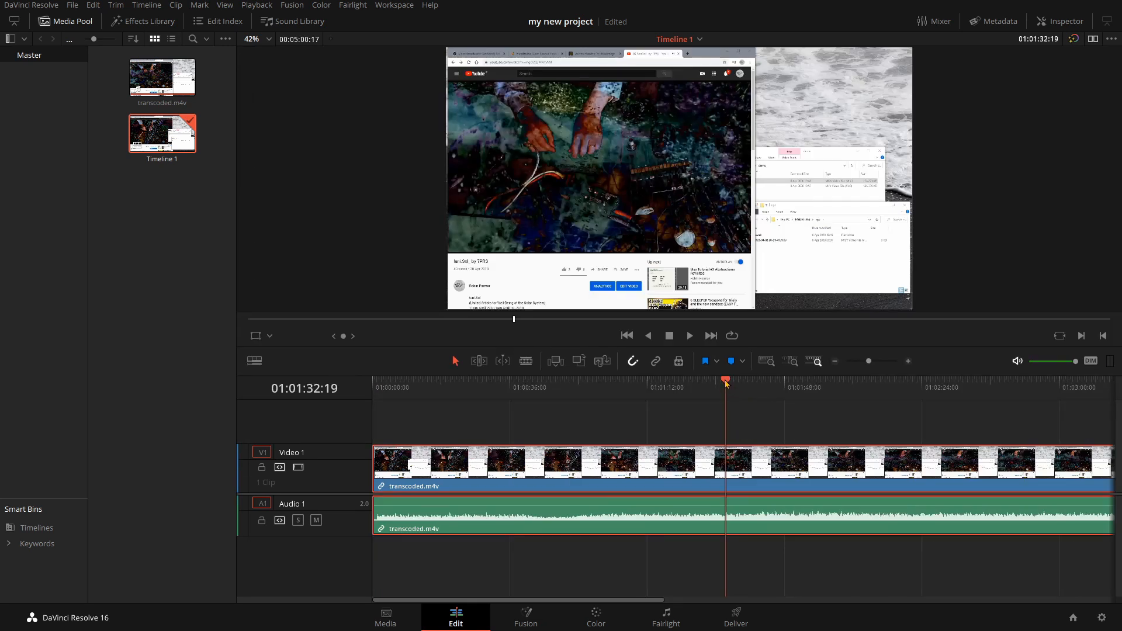
{"action": "key", "text": "space"}
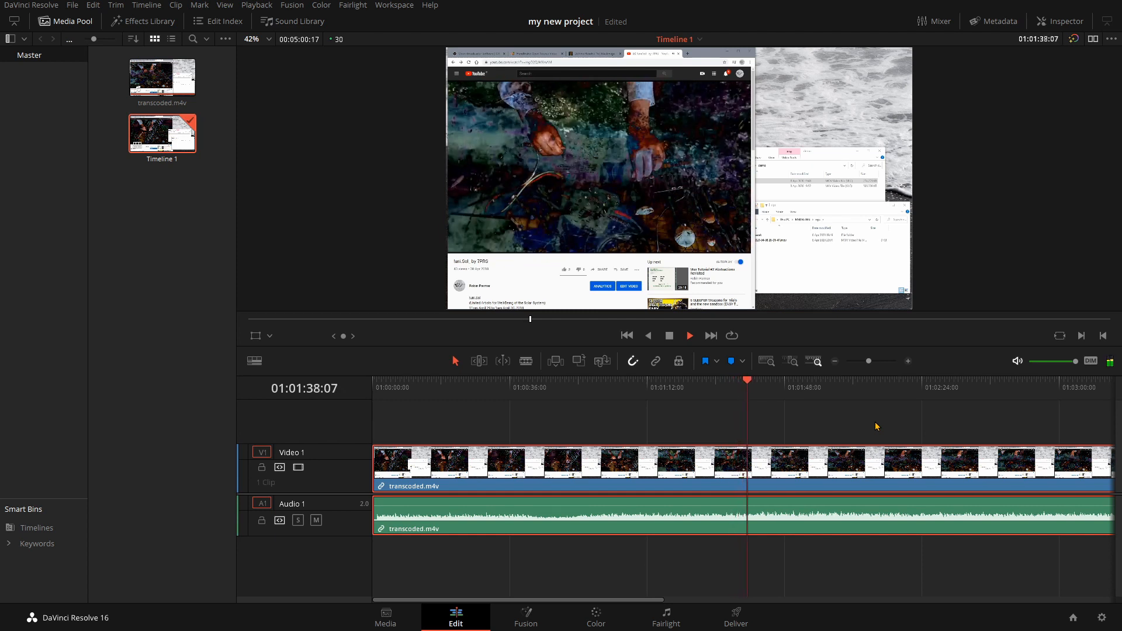
{"action": "key", "text": "space"}
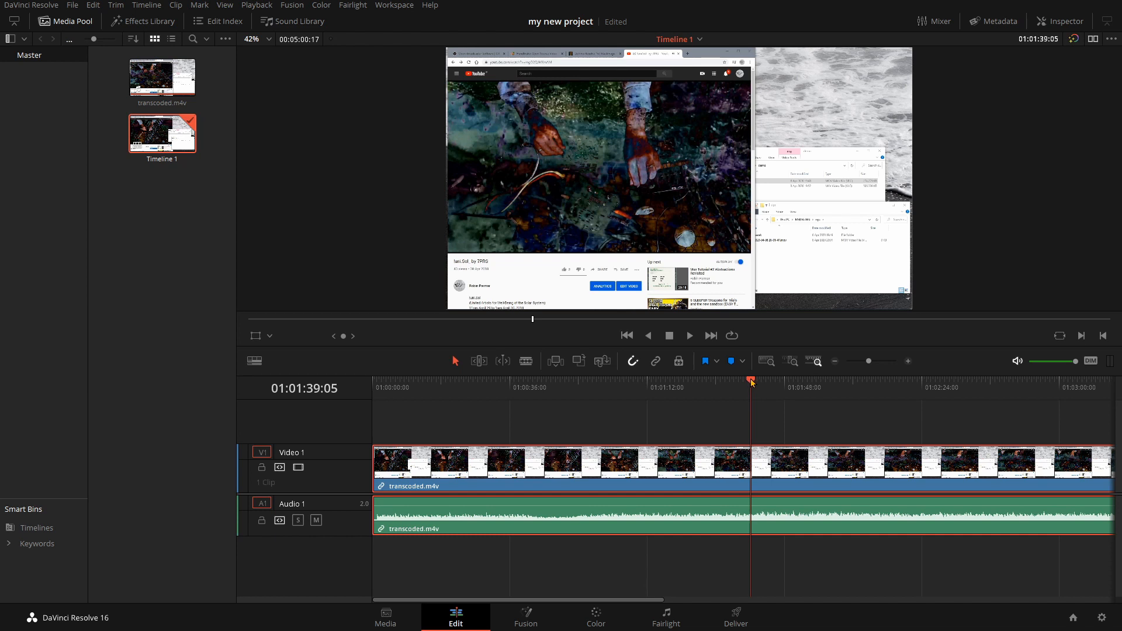
Go to the Deliver page, choose the YouTube 1080p render preset and name the output file result
{"action": "key", "text": "shift+8"}
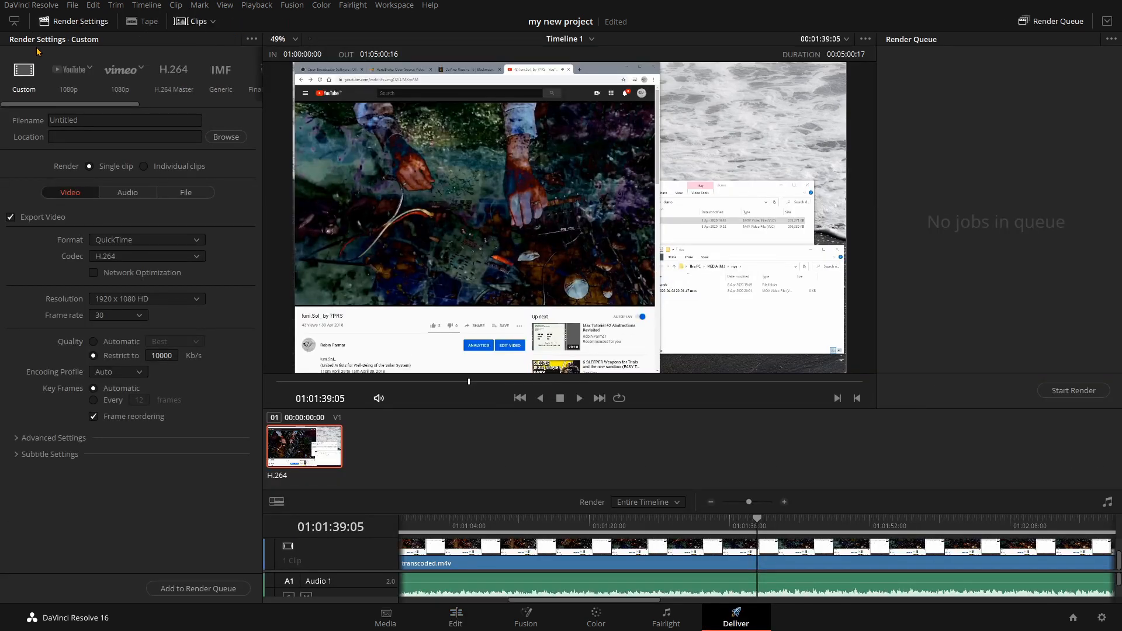
{"action": "left_click", "coordinate": [74, 70]}
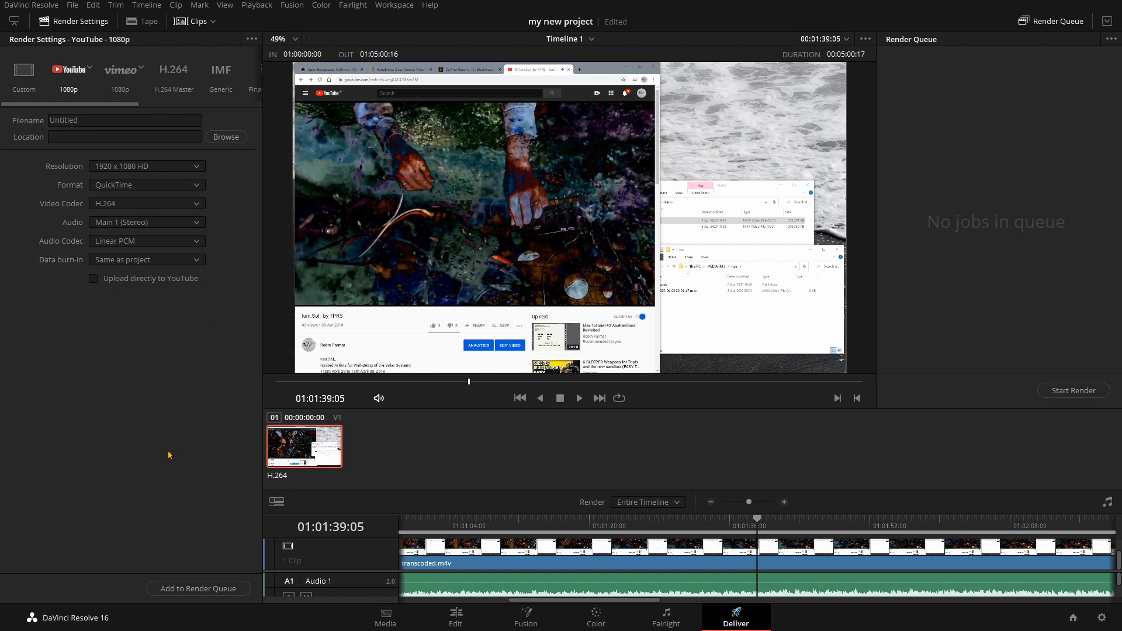
{"action": "double_click", "coordinate": [91, 119]}
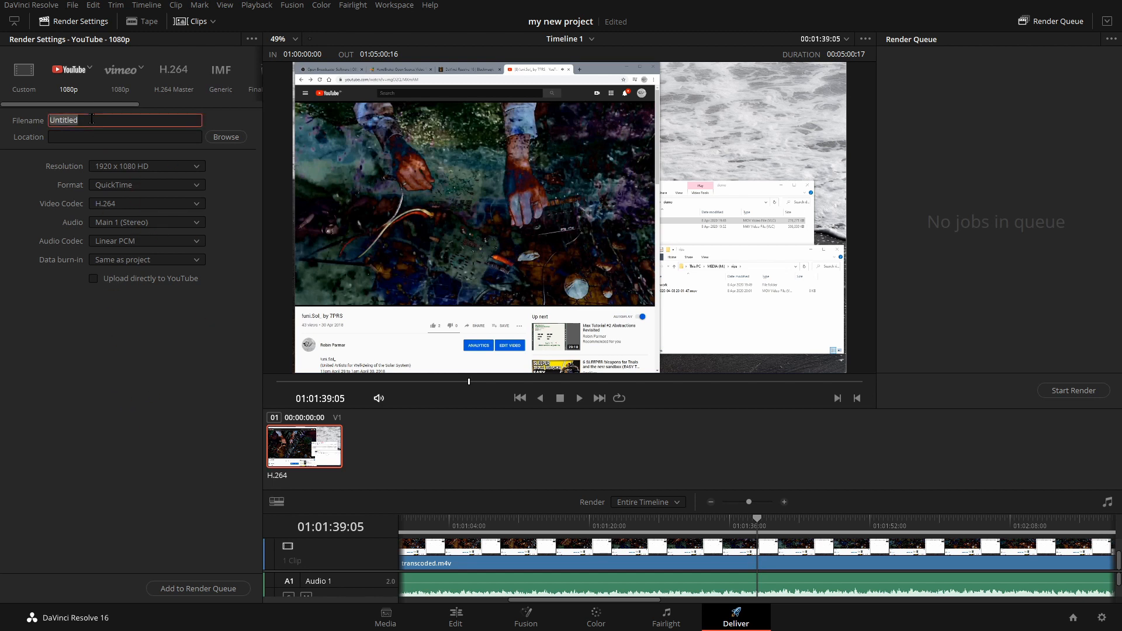
{"action": "type", "text": "resu"}
Set the render location to the rips folder on MEDIA (M:), add the job to the render queue and start rendering
{"action": "left_click", "coordinate": [226, 137]}
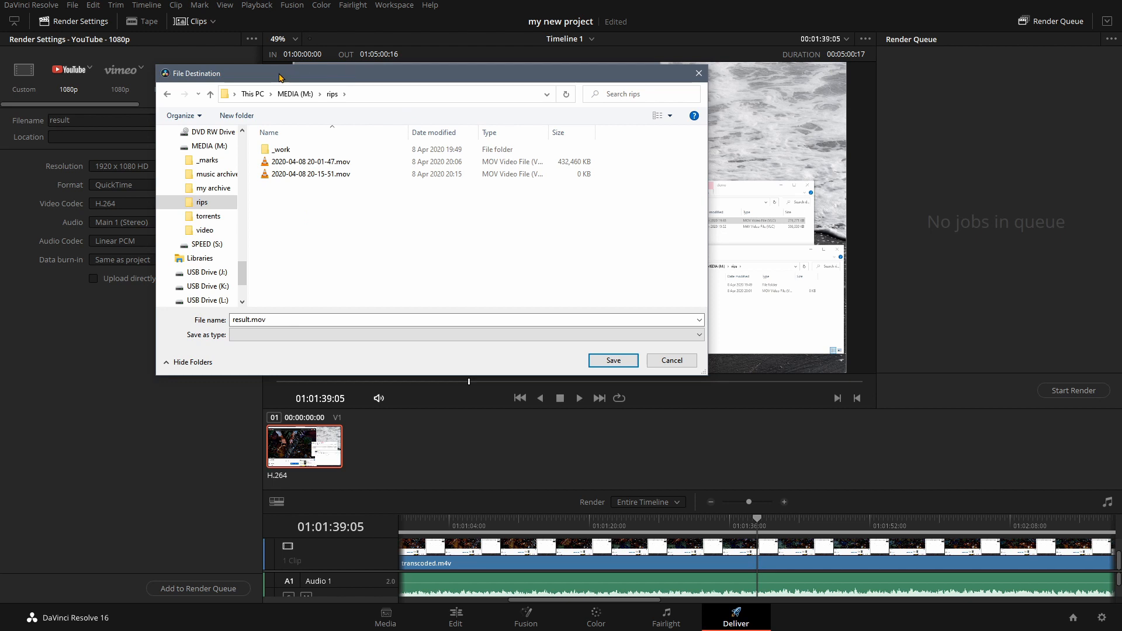
{"action": "left_click_drag", "start_coordinate": [280, 77], "coordinate": [252, 90]}
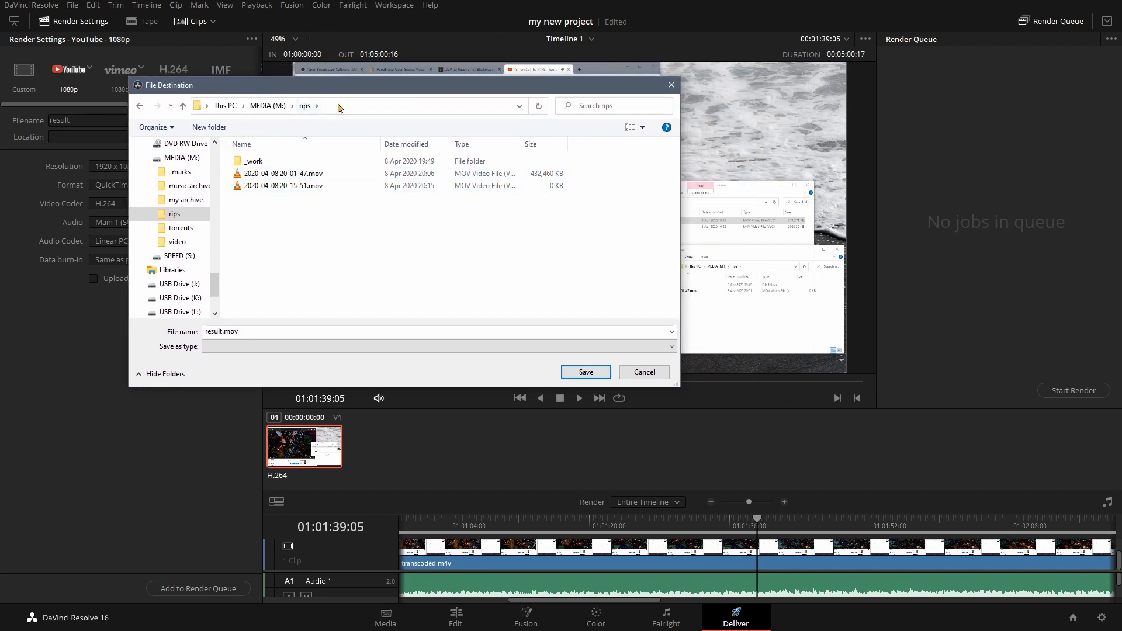
{"action": "left_click", "coordinate": [586, 371]}
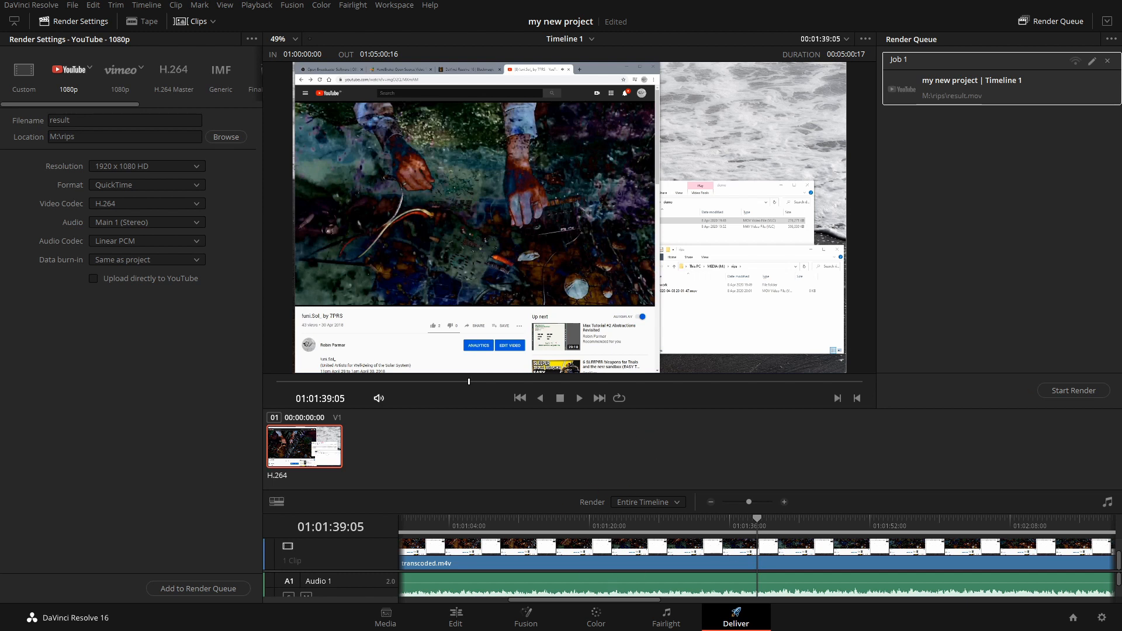
{"action": "left_click", "coordinate": [1064, 393]}
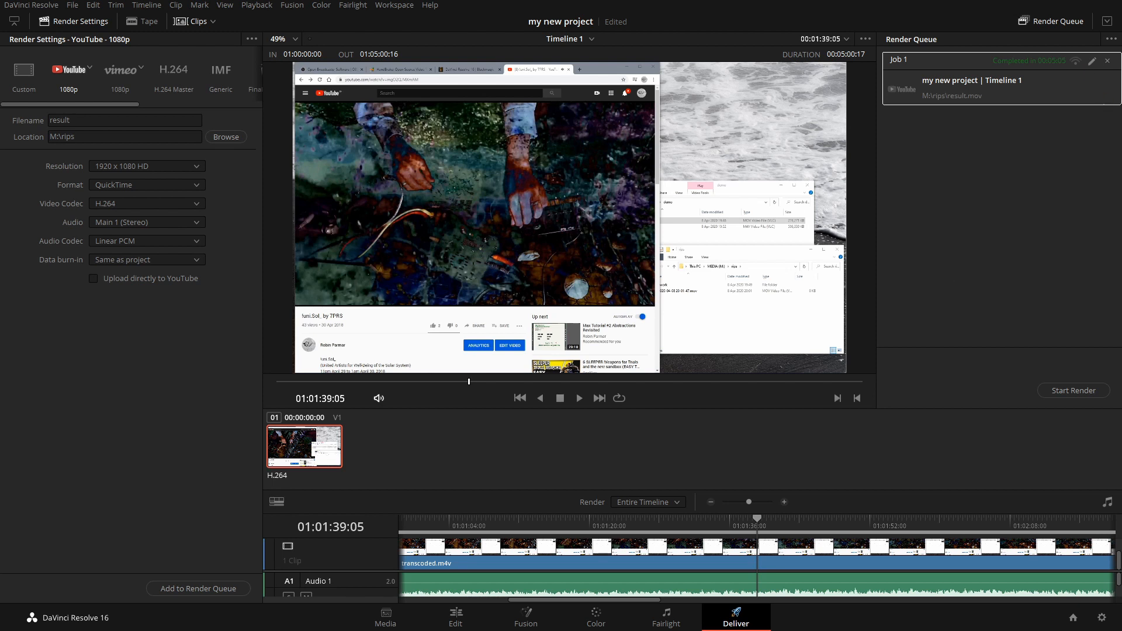
Quit DaVinci Resolve, saving the changes to "my new project"
{"action": "left_click", "coordinate": [54, 7]}
{"action": "left_click", "coordinate": [55, 79]}
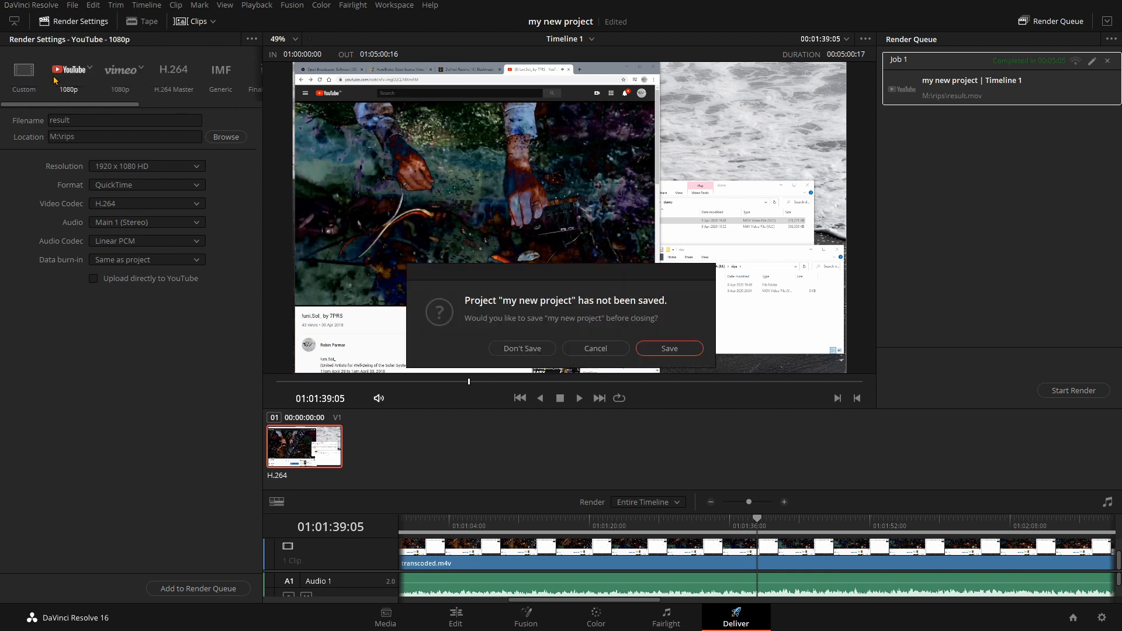
{"action": "left_click", "coordinate": [674, 349]}
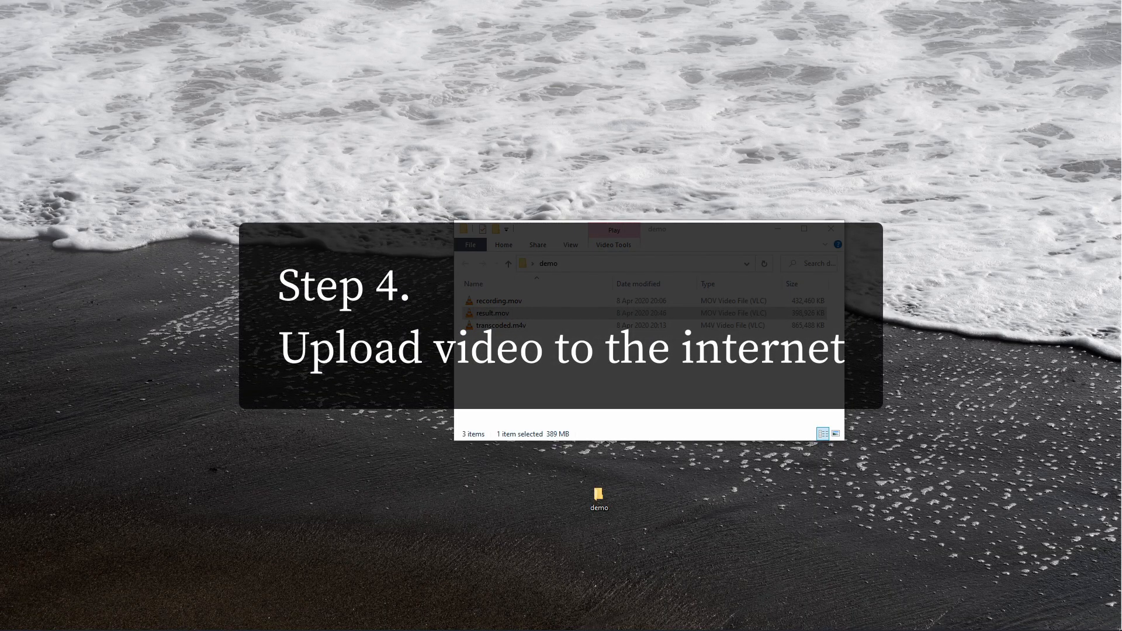
Switch to the YouTube channel page in the browser and start a new video upload
{"action": "left_click_drag", "start_coordinate": [870, 630], "coordinate": [674, 9]}
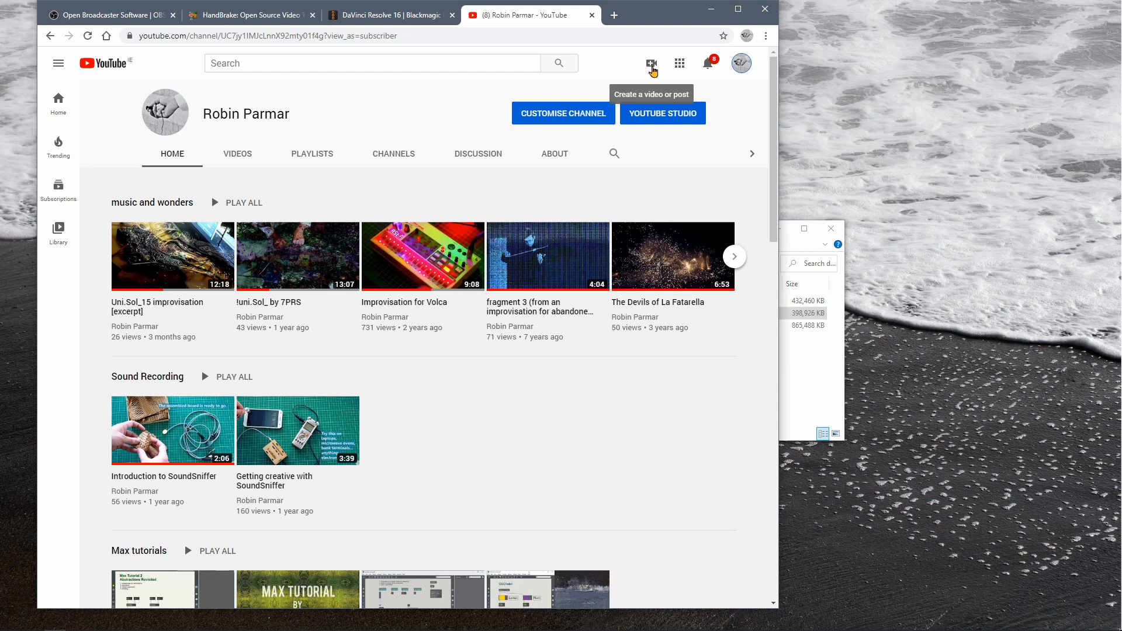
{"action": "left_click", "coordinate": [651, 64]}
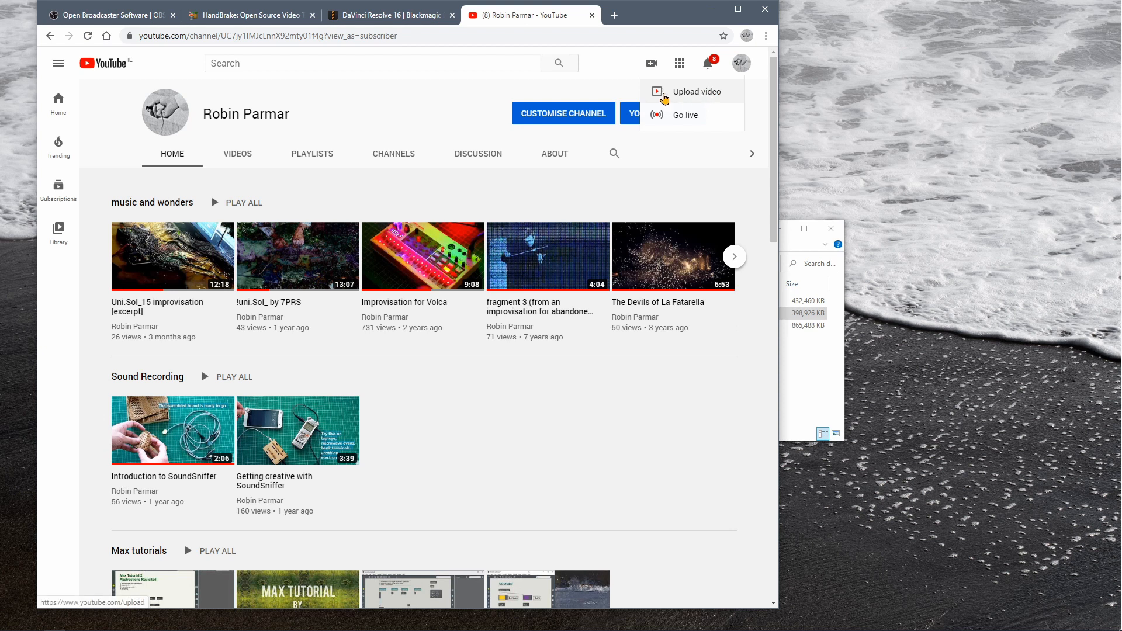
{"action": "left_click", "coordinate": [686, 99]}
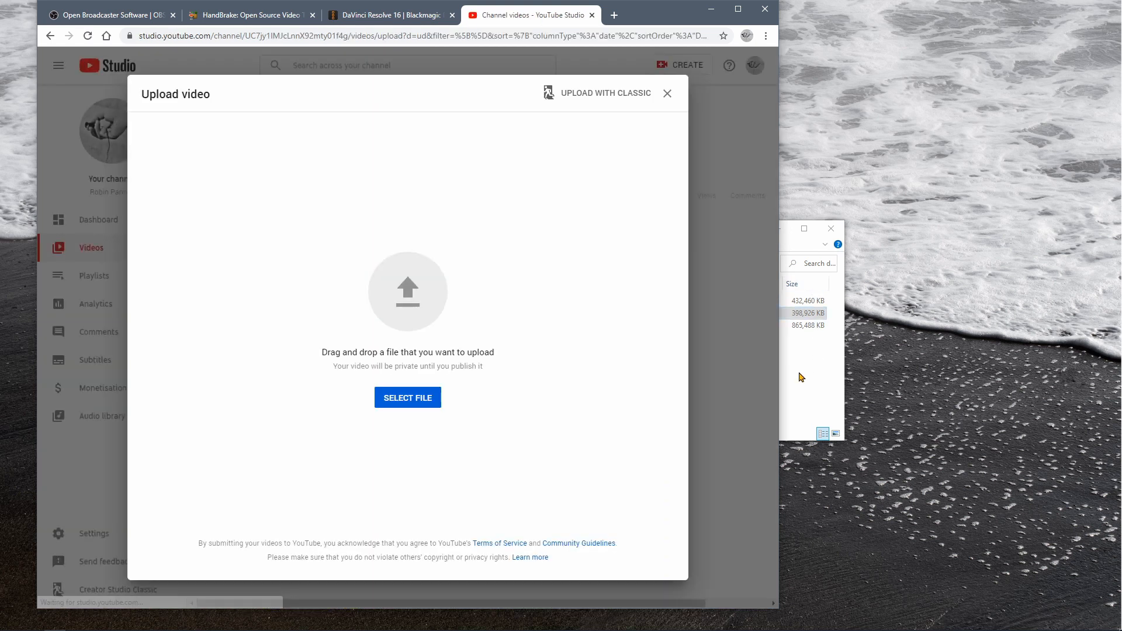
Move the demo folder window beside the browser and drop result.mov into the YouTube upload area
{"action": "left_click", "coordinate": [798, 376]}
{"action": "left_click_drag", "start_coordinate": [613, 233], "coordinate": [892, 234]}
{"action": "left_click_drag", "start_coordinate": [772, 314], "coordinate": [382, 321]}
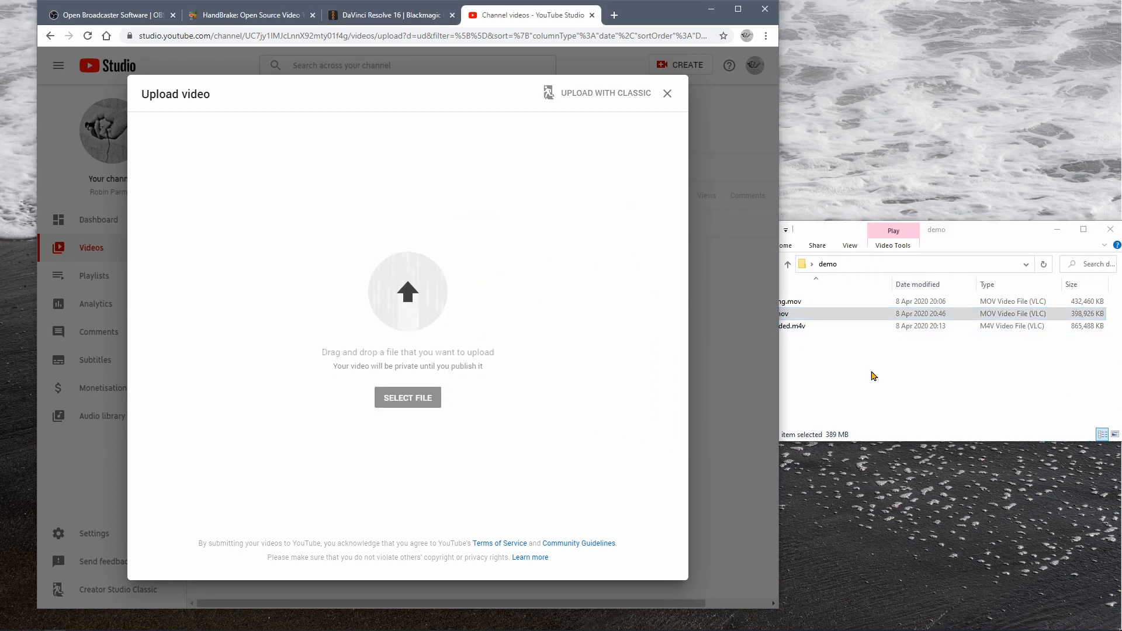
{"action": "left_click", "coordinate": [871, 374]}
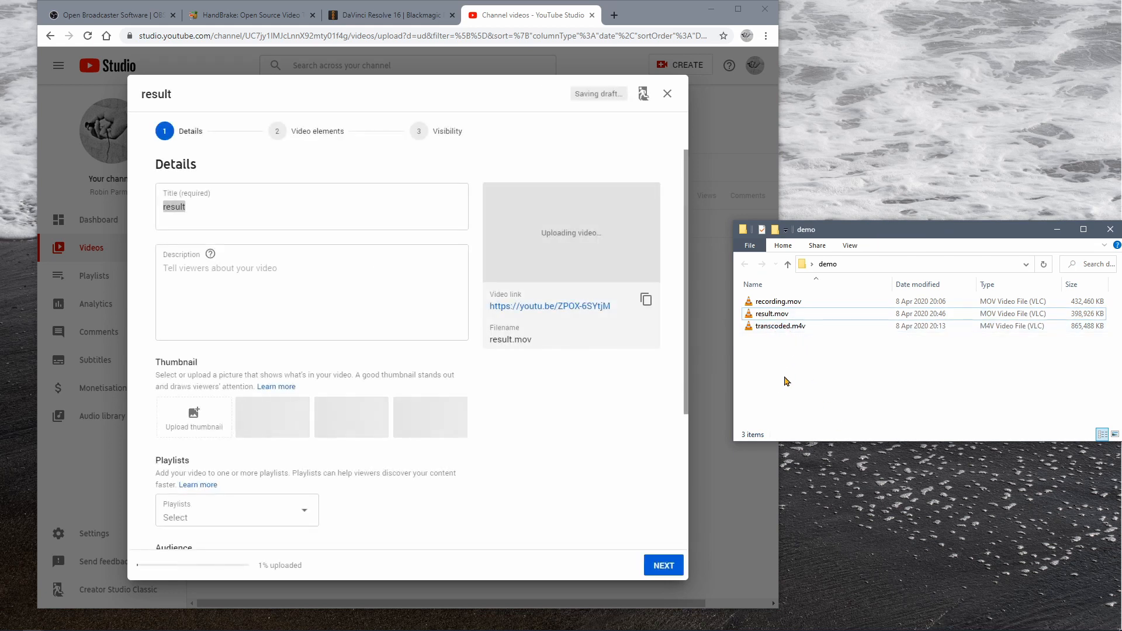
Title the upload "This is my video" and give it the description "a short video"
{"action": "left_click", "coordinate": [780, 325]}
{"action": "left_click", "coordinate": [195, 207]}
{"action": "type", "text": "This i"}
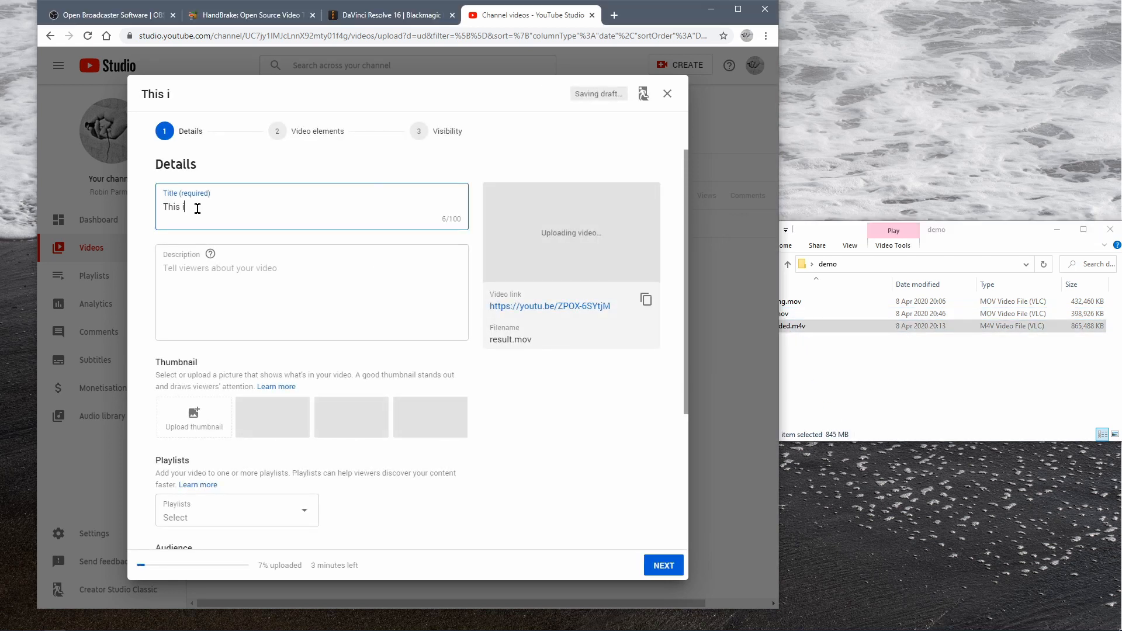
{"action": "type", "text": "s my video"}
{"action": "left_click", "coordinate": [231, 277]}
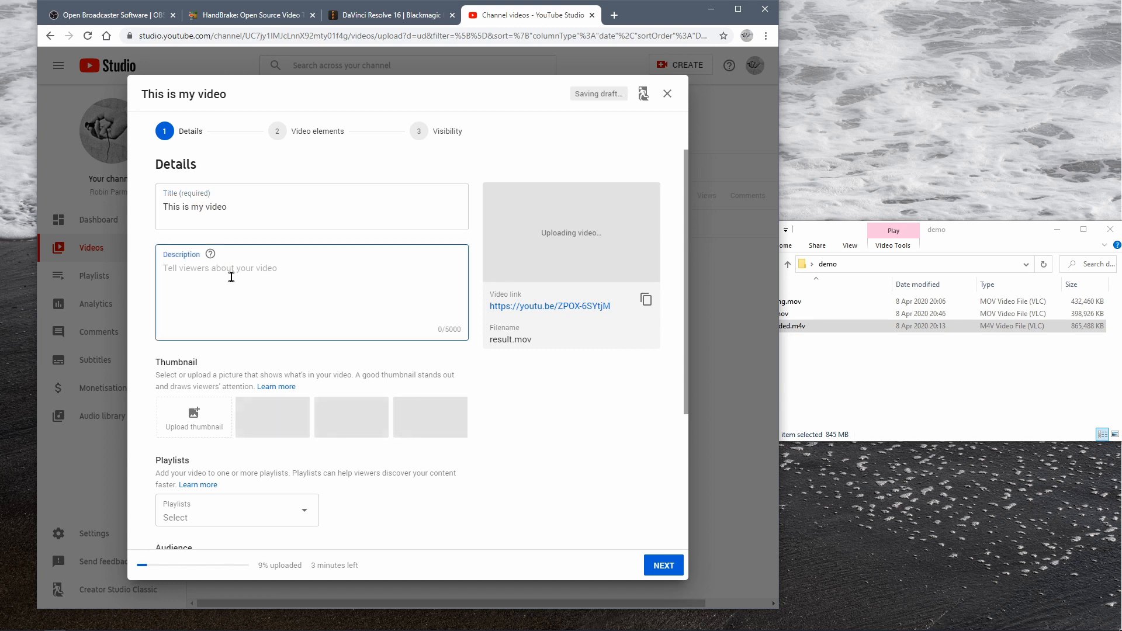
{"action": "type", "text": "a short video"}
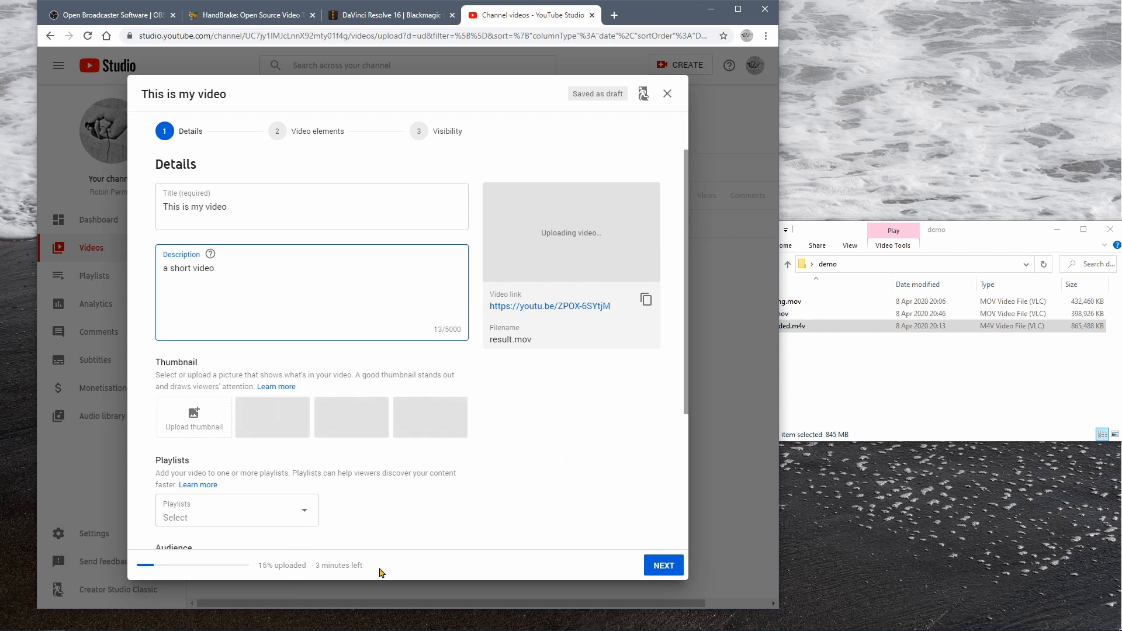
Declare the video as not Made for Kids and continue to the Visibility stage
{"action": "left_click", "coordinate": [664, 565]}
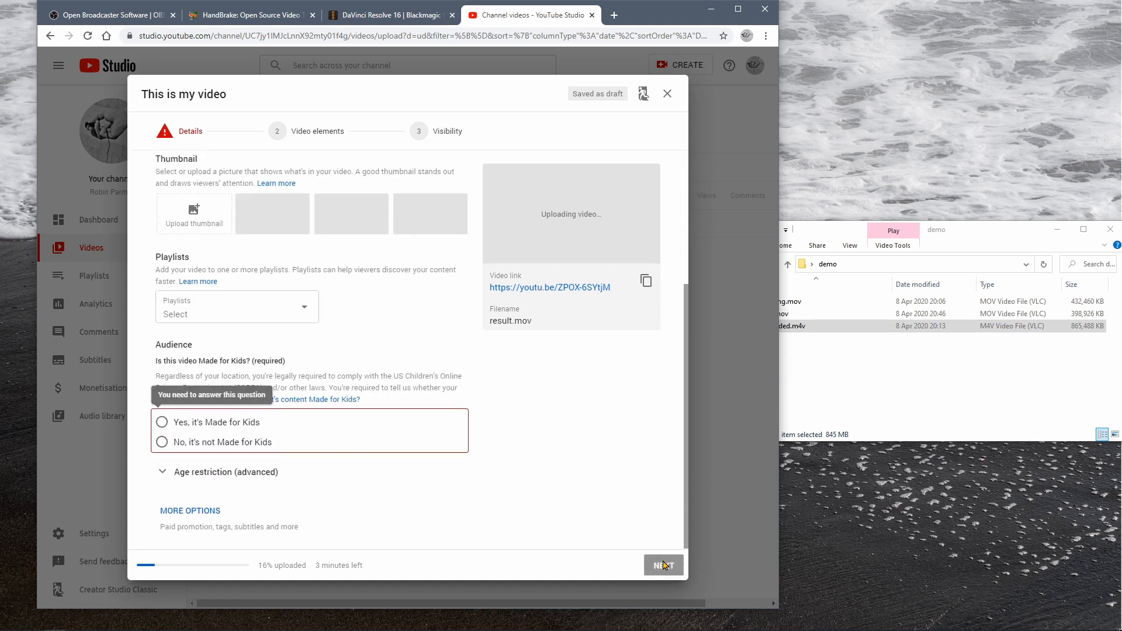
{"action": "left_click", "coordinate": [166, 446]}
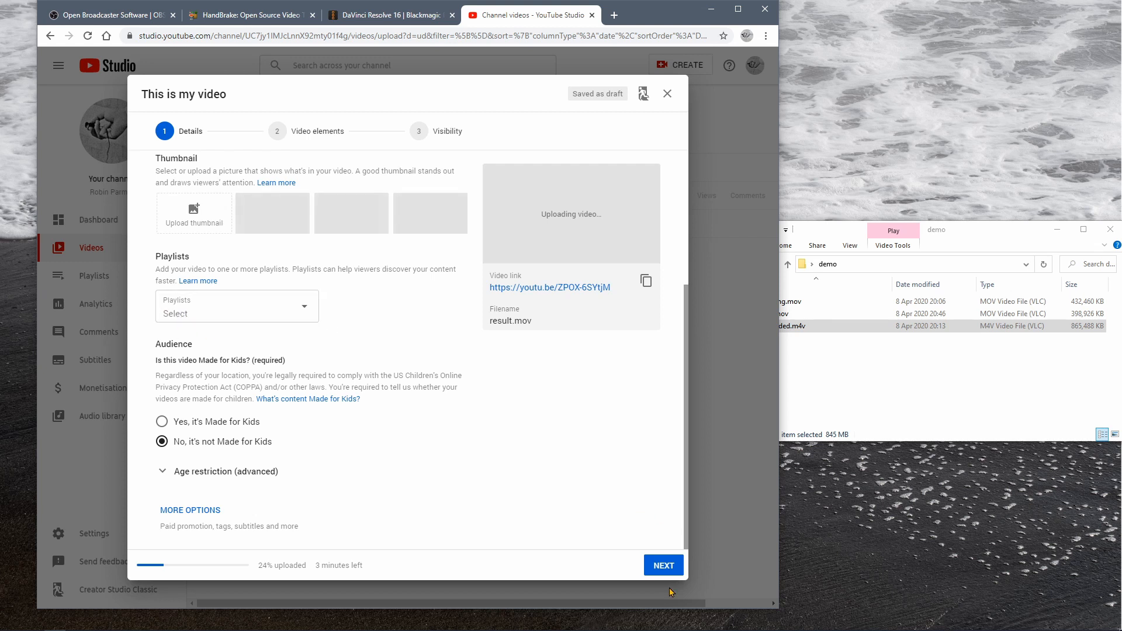
{"action": "left_click", "coordinate": [663, 565]}
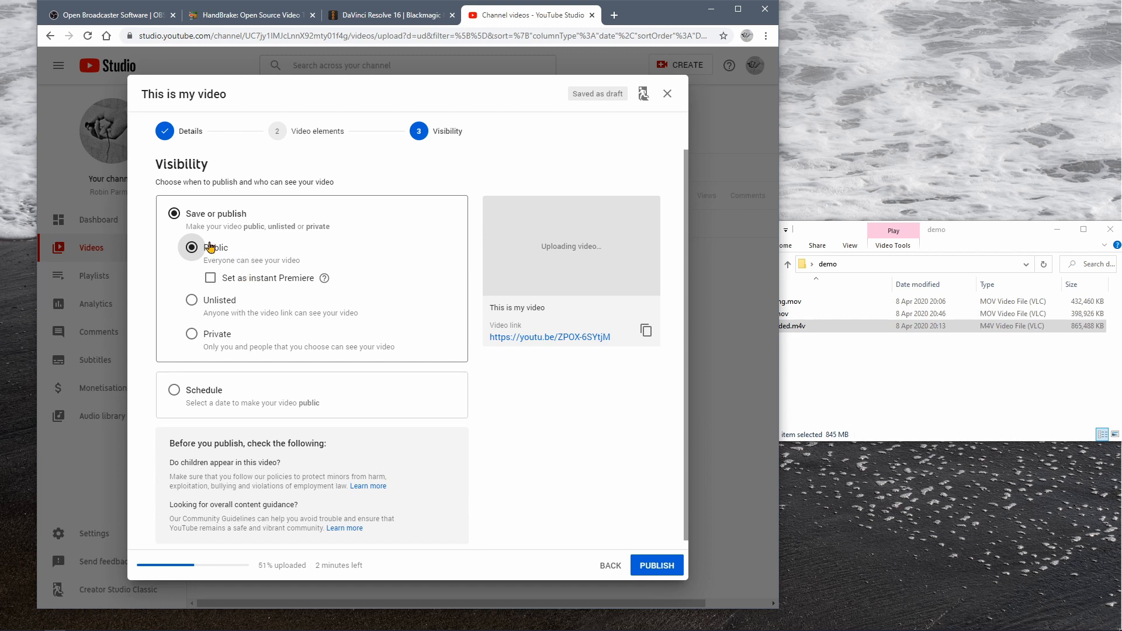
Set the video's visibility to Unlisted, save it and dismiss the processing notice
{"action": "left_click", "coordinate": [193, 336]}
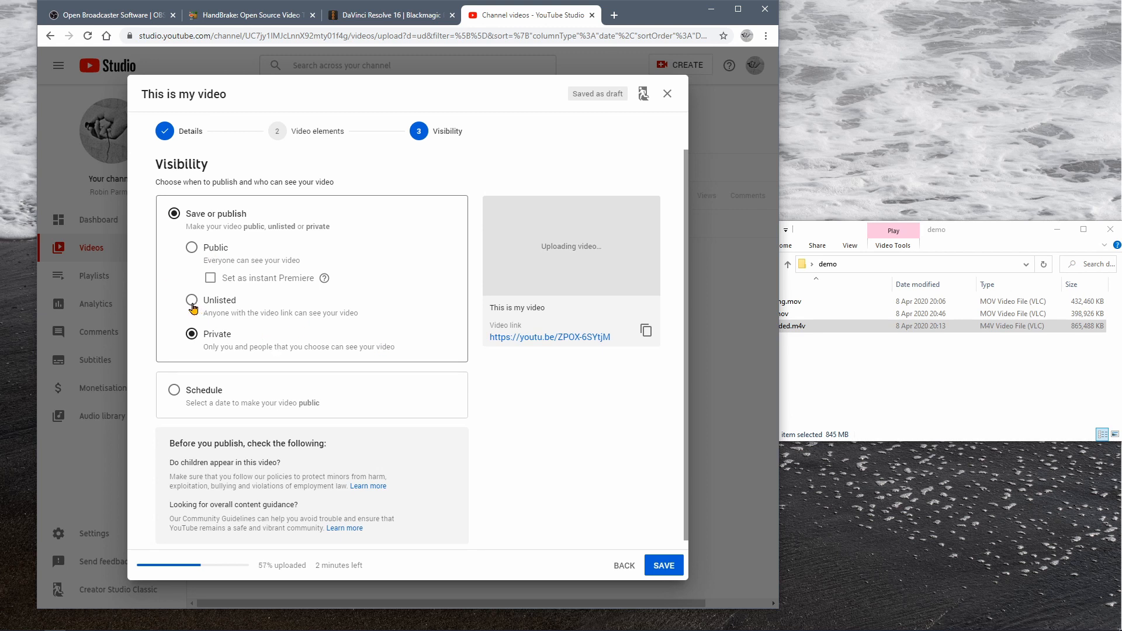
{"action": "left_click", "coordinate": [191, 301]}
{"action": "left_click", "coordinate": [652, 565]}
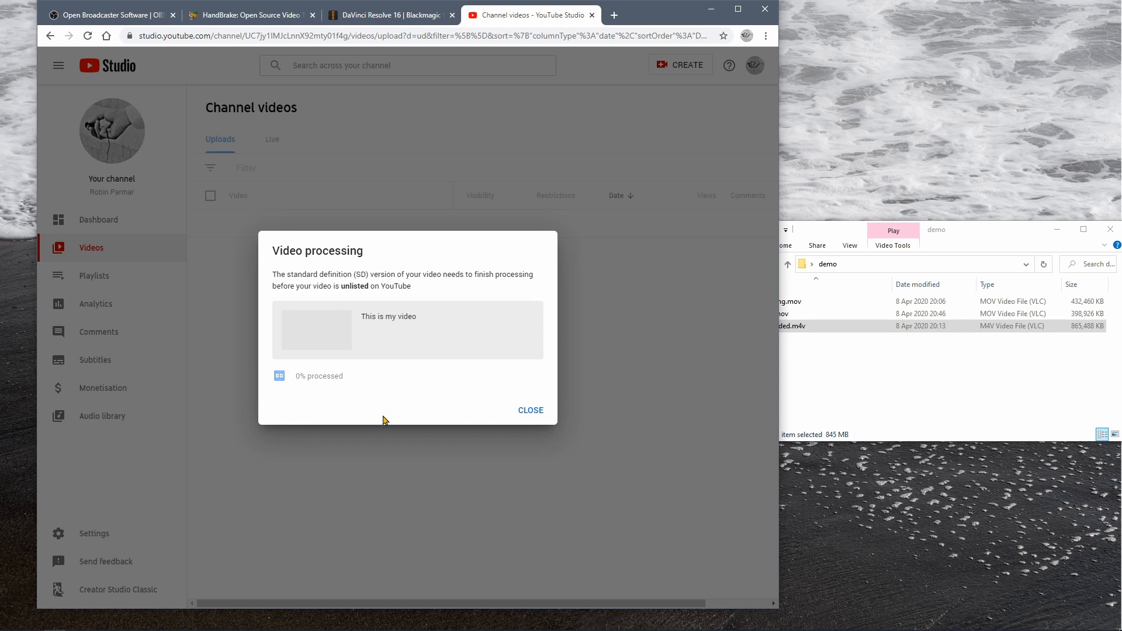
{"action": "left_click", "coordinate": [525, 411]}
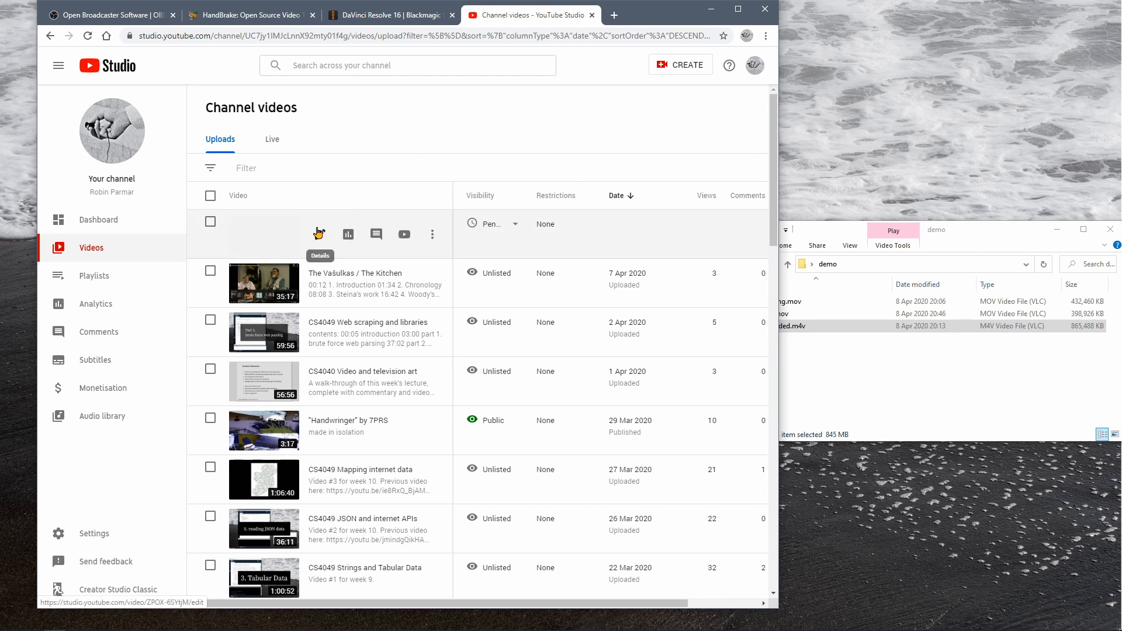
Open the newly uploaded video's details page and review its title, description, link and visibility
{"action": "left_click", "coordinate": [251, 226]}
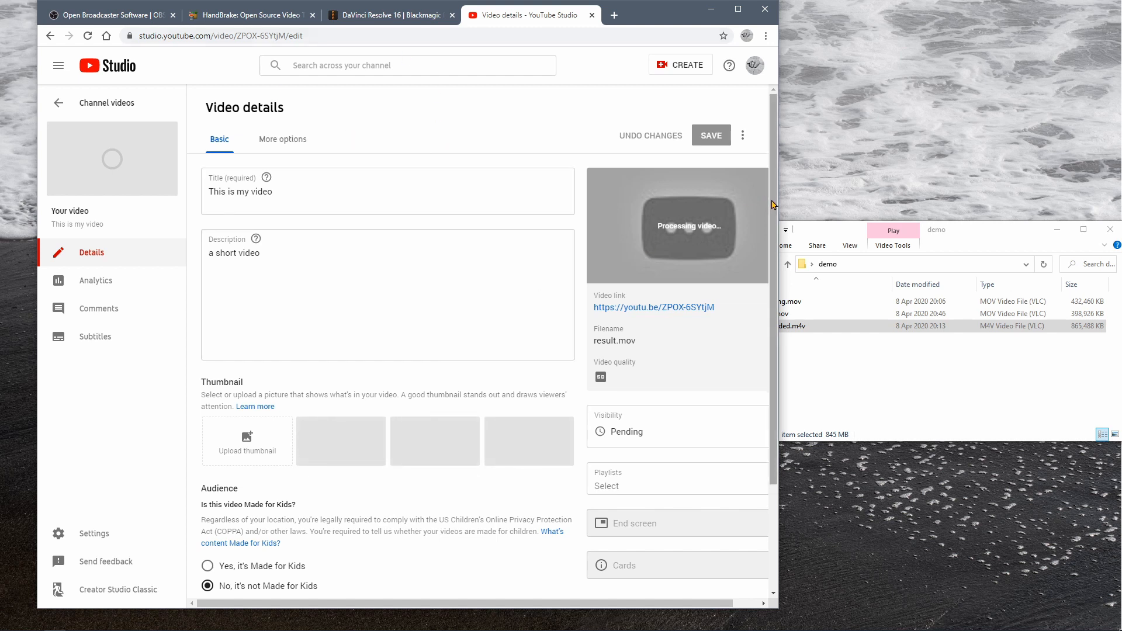
{"action": "scroll", "coordinate": [730, 178], "scroll_direction": "down", "scroll_amount": 2}
{"action": "scroll", "coordinate": [759, 180], "scroll_direction": "up", "scroll_amount": 1}
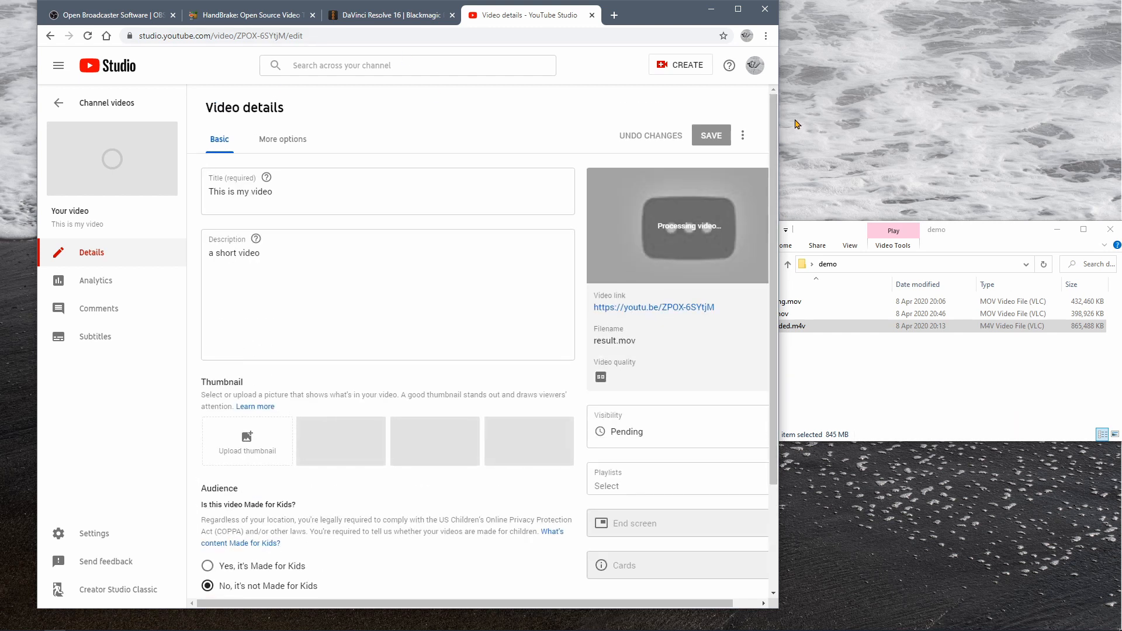
Revisit the OBS Studio, HandBrake and DaVinci Resolve 16 web pages in turn, ending at the YouTube Studio video details
{"action": "left_click", "coordinate": [107, 16]}
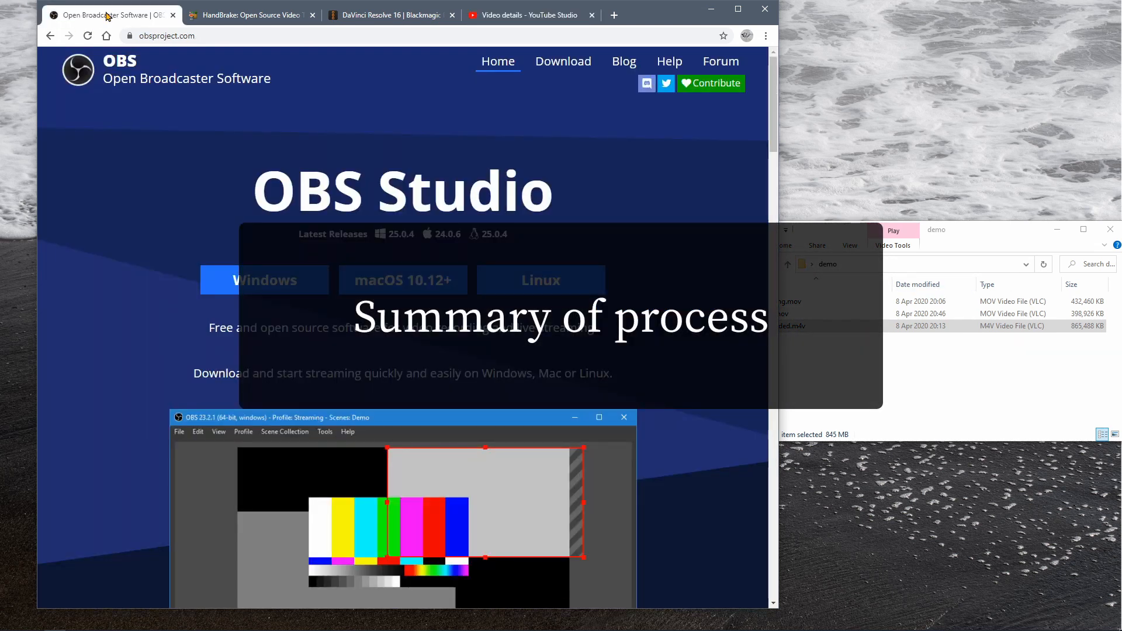
{"action": "left_click", "coordinate": [246, 17]}
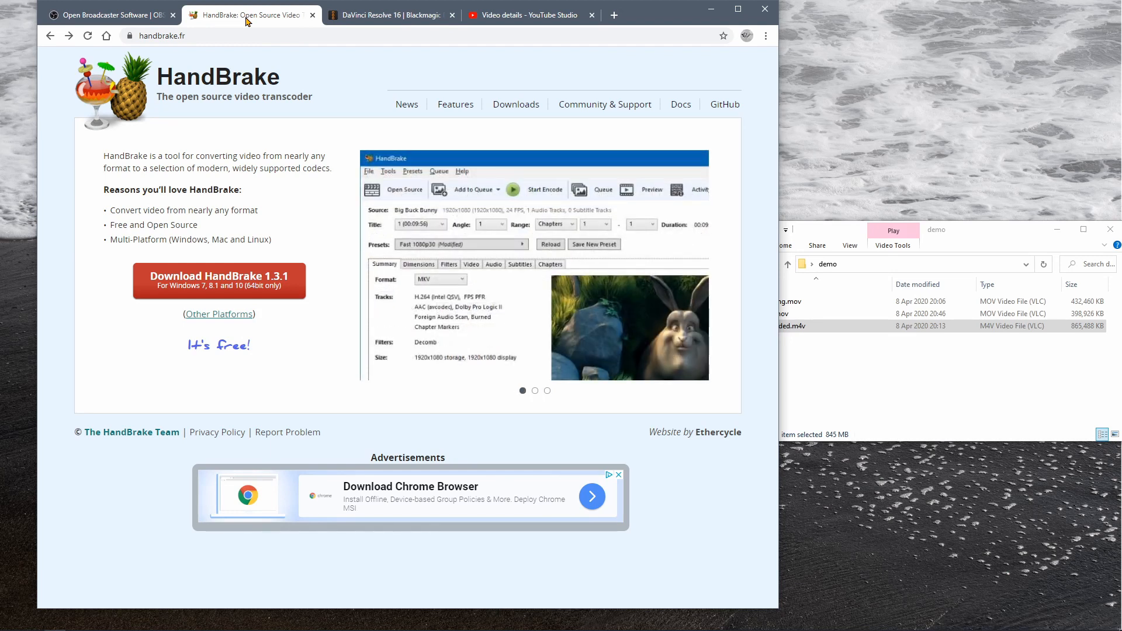
{"action": "left_click", "coordinate": [365, 18]}
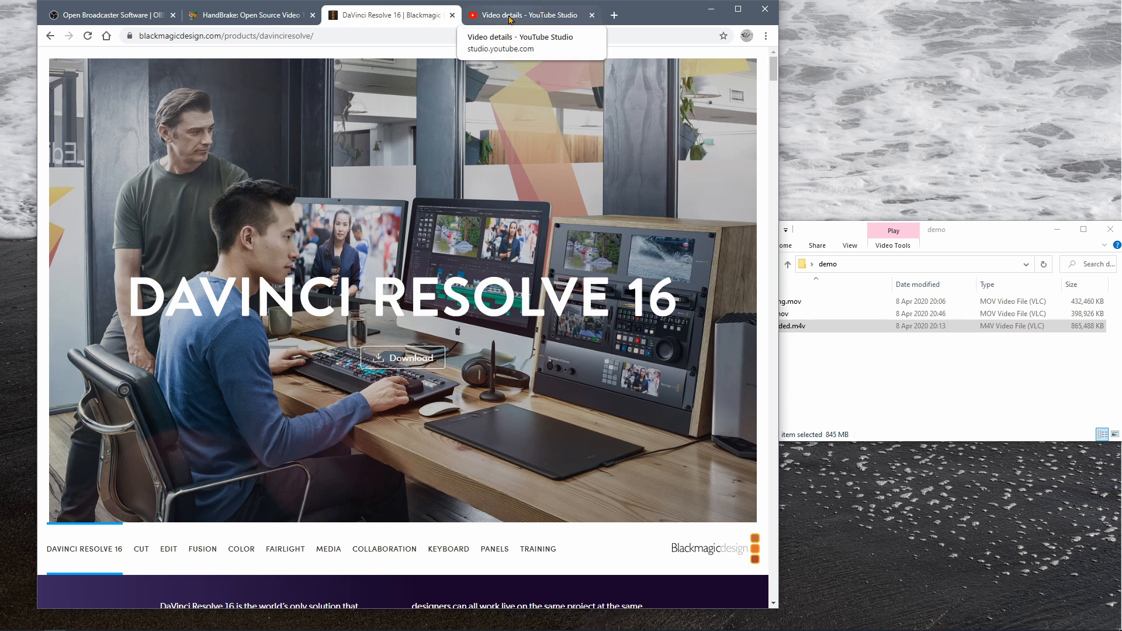
{"action": "left_click", "coordinate": [510, 19]}
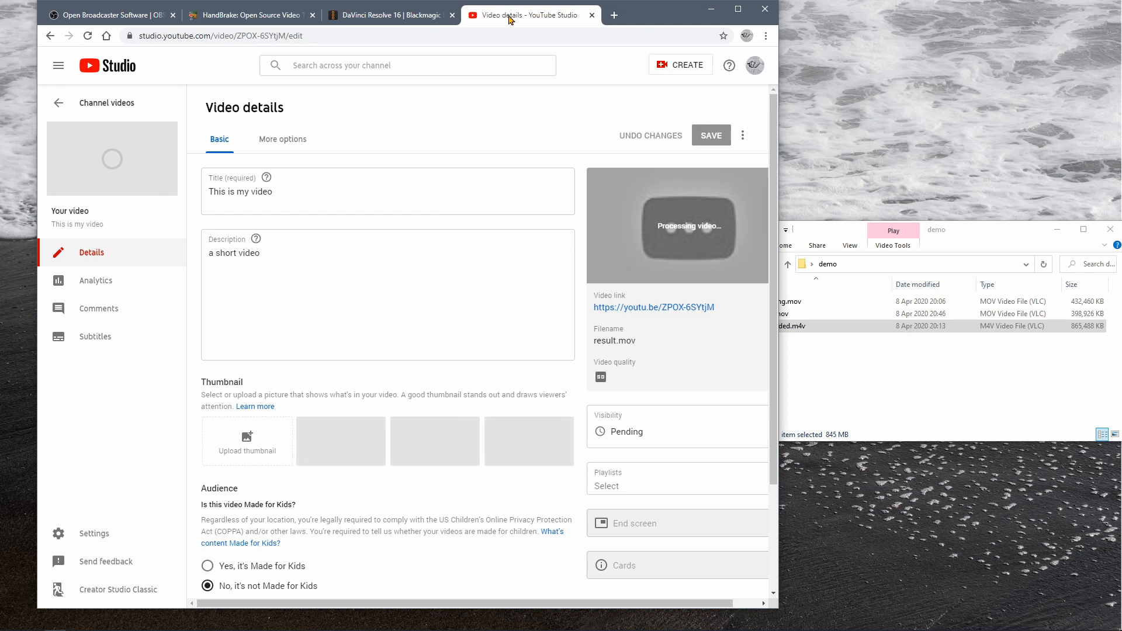
Open the account's own YouTube channel, and reposition the demo folder window on the desktop
{"action": "left_click", "coordinate": [754, 68]}
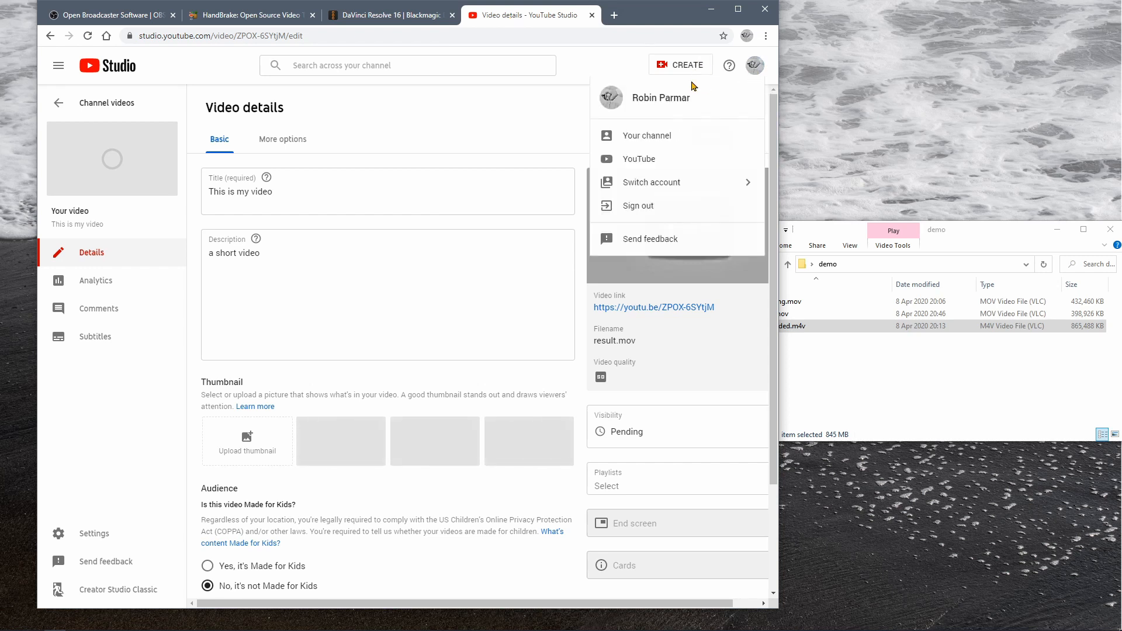
{"action": "left_click", "coordinate": [629, 139]}
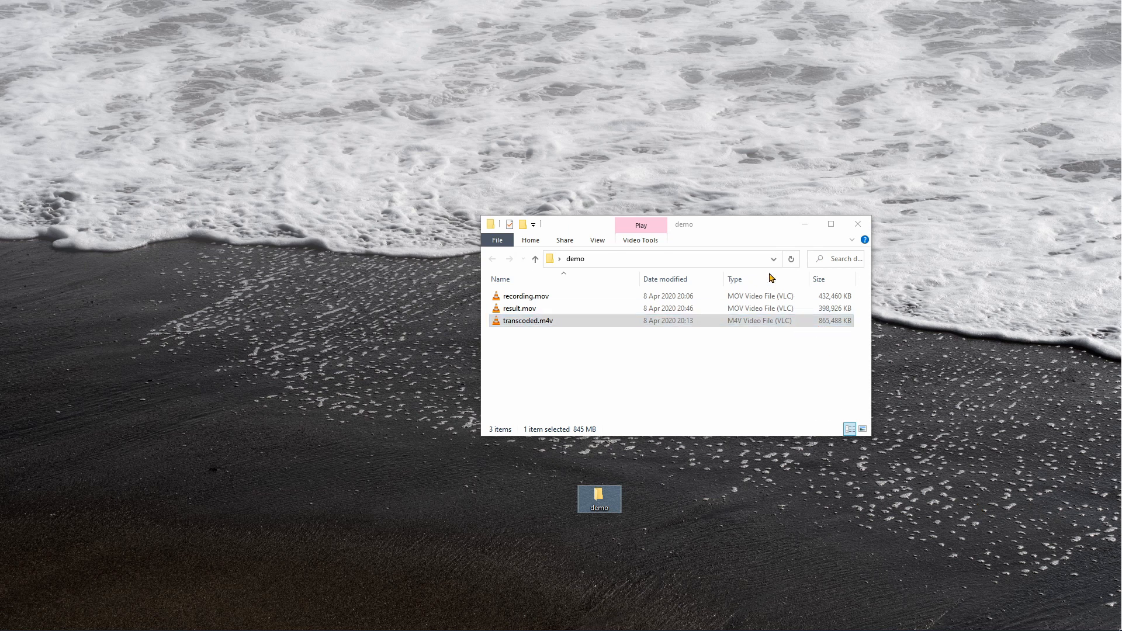
{"action": "left_click_drag", "start_coordinate": [743, 228], "coordinate": [407, 316]}
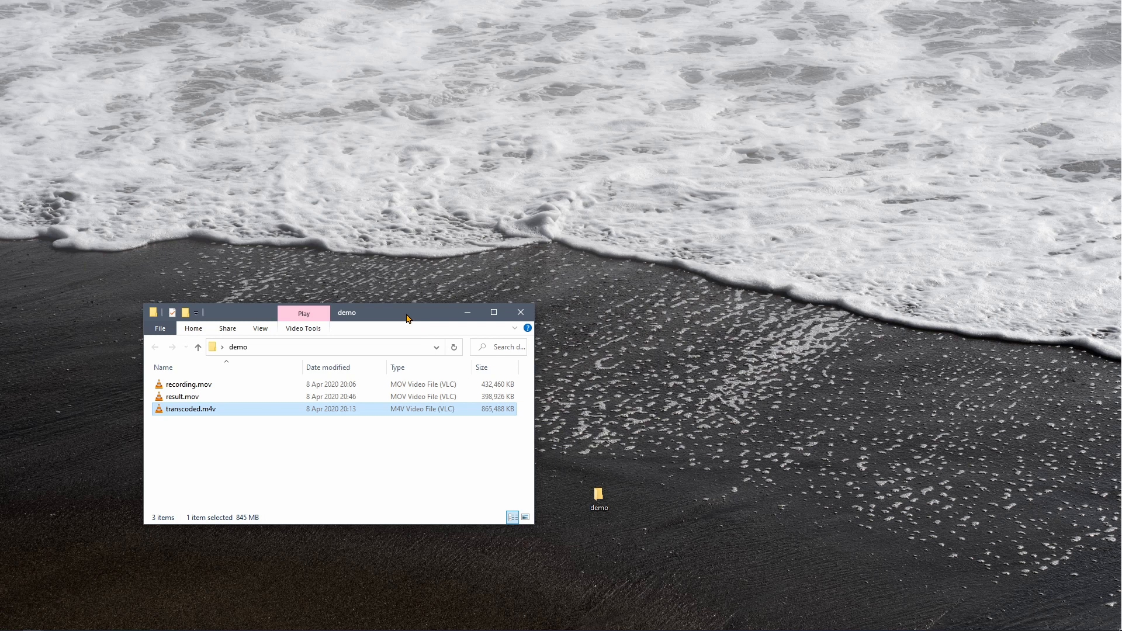